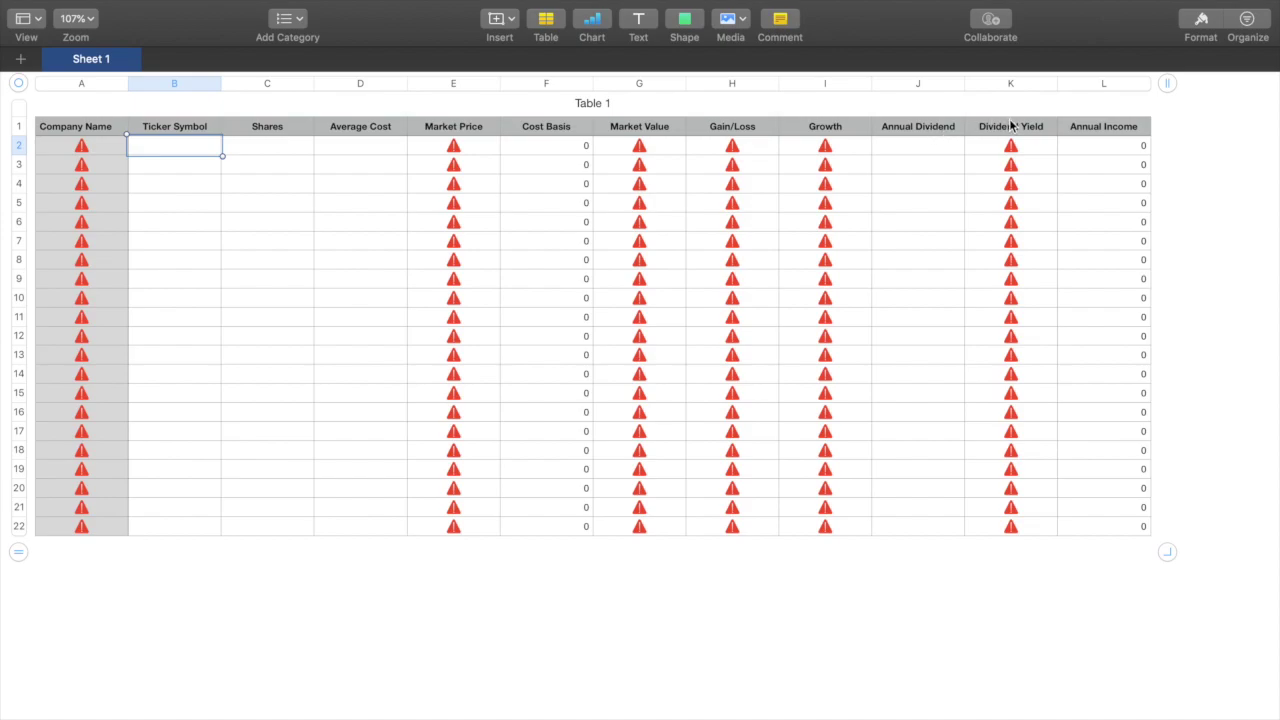
- Enter ticker T in B2 so STOCK shows AT&T Inc. at $39.24
click(87, 151)
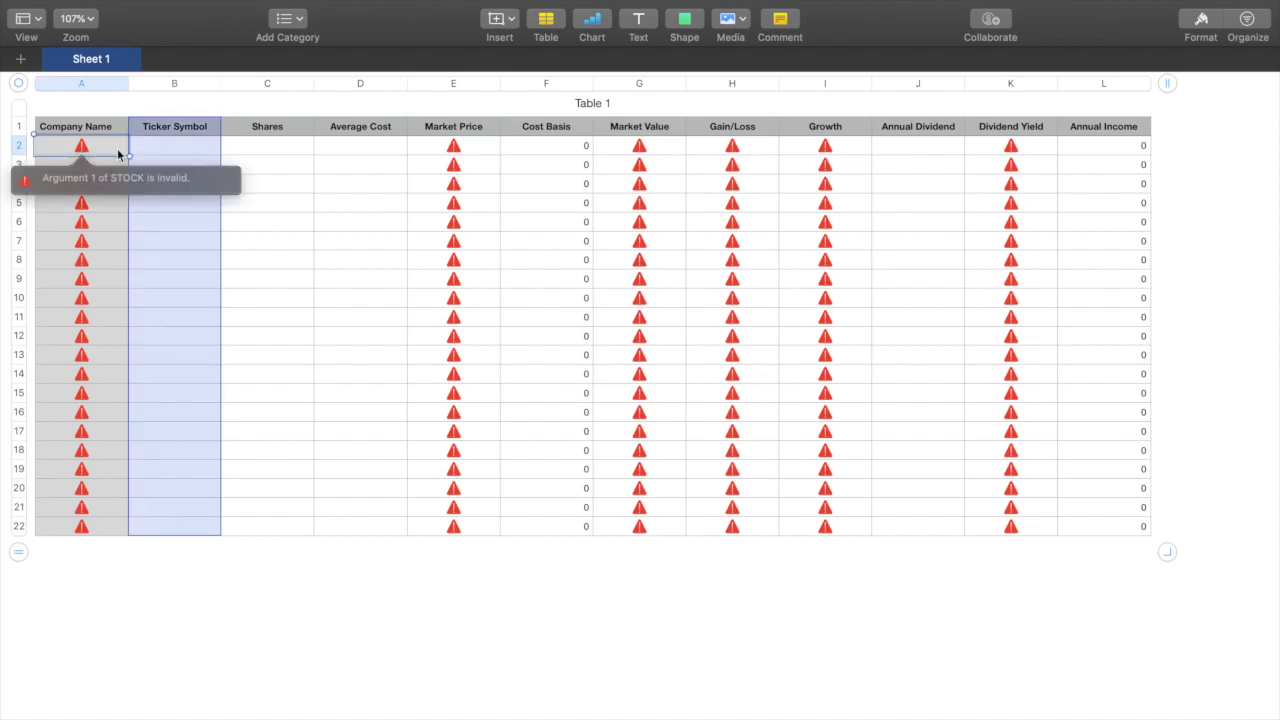
click(151, 148)
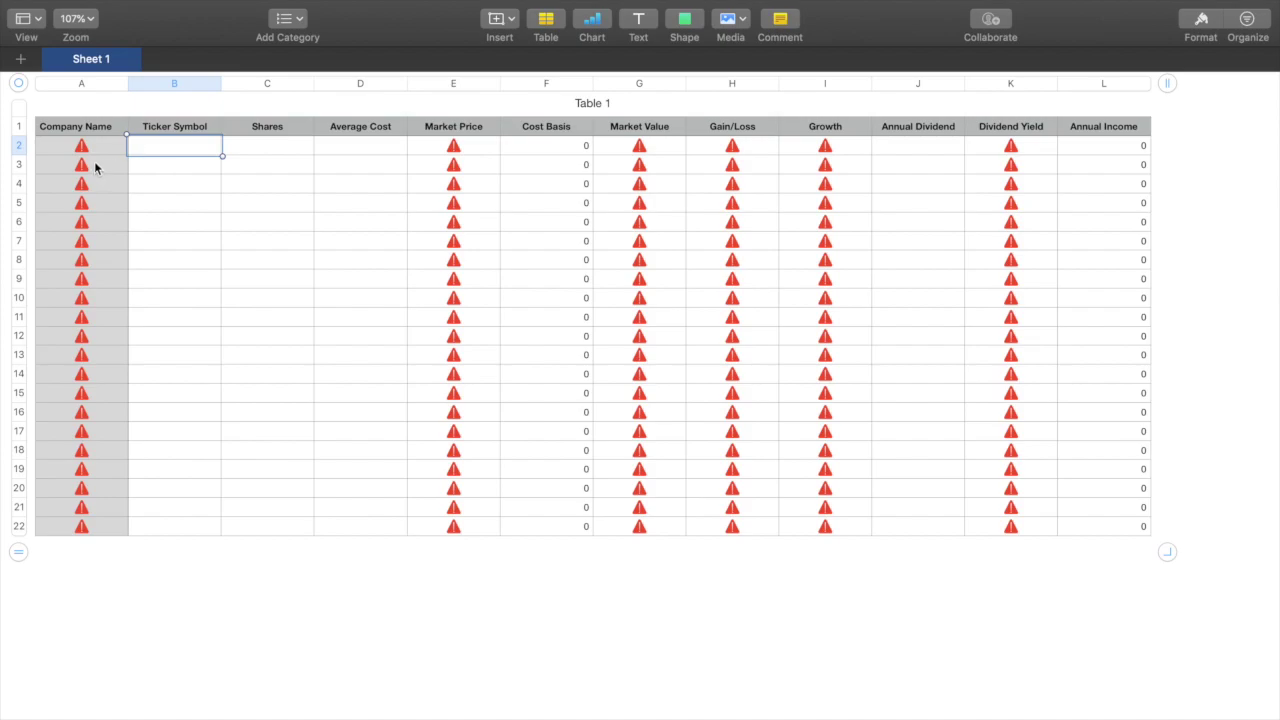
click(167, 146)
text(T)
key(Return)
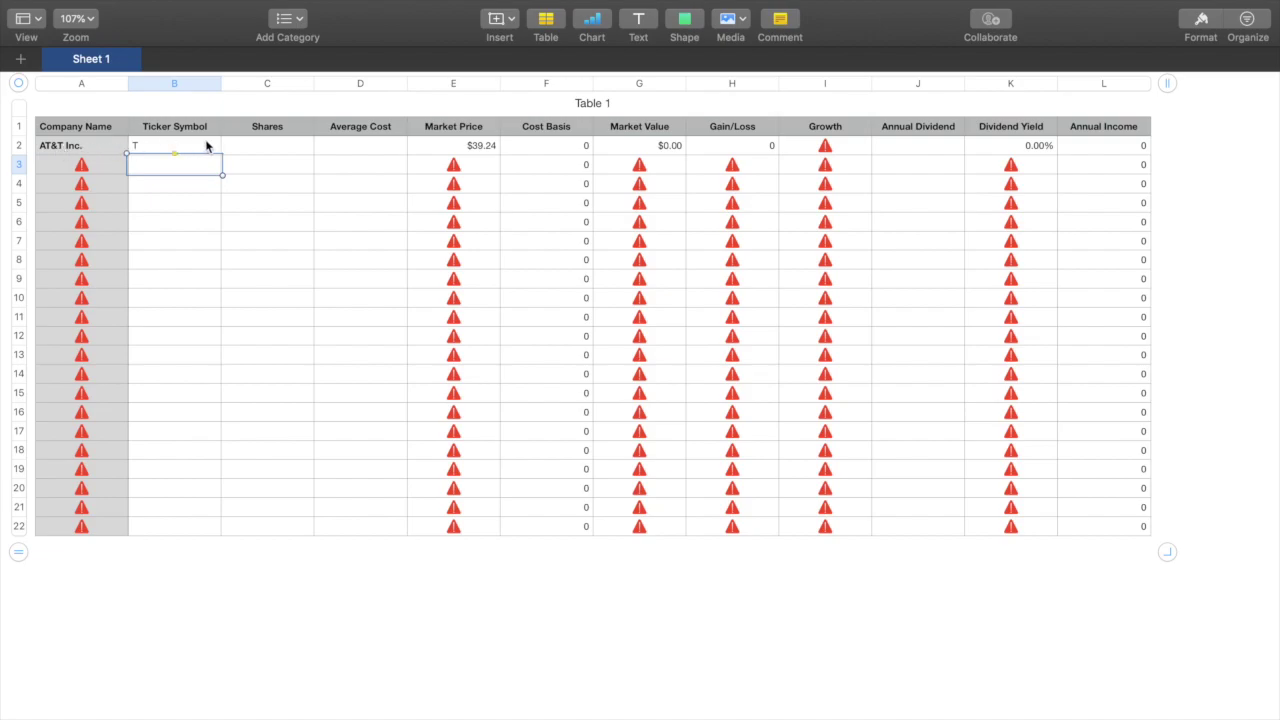
- Enter 20 shares in C2 and a 38.46 average cost in D2 for AT&T
click(256, 145)
text(20)
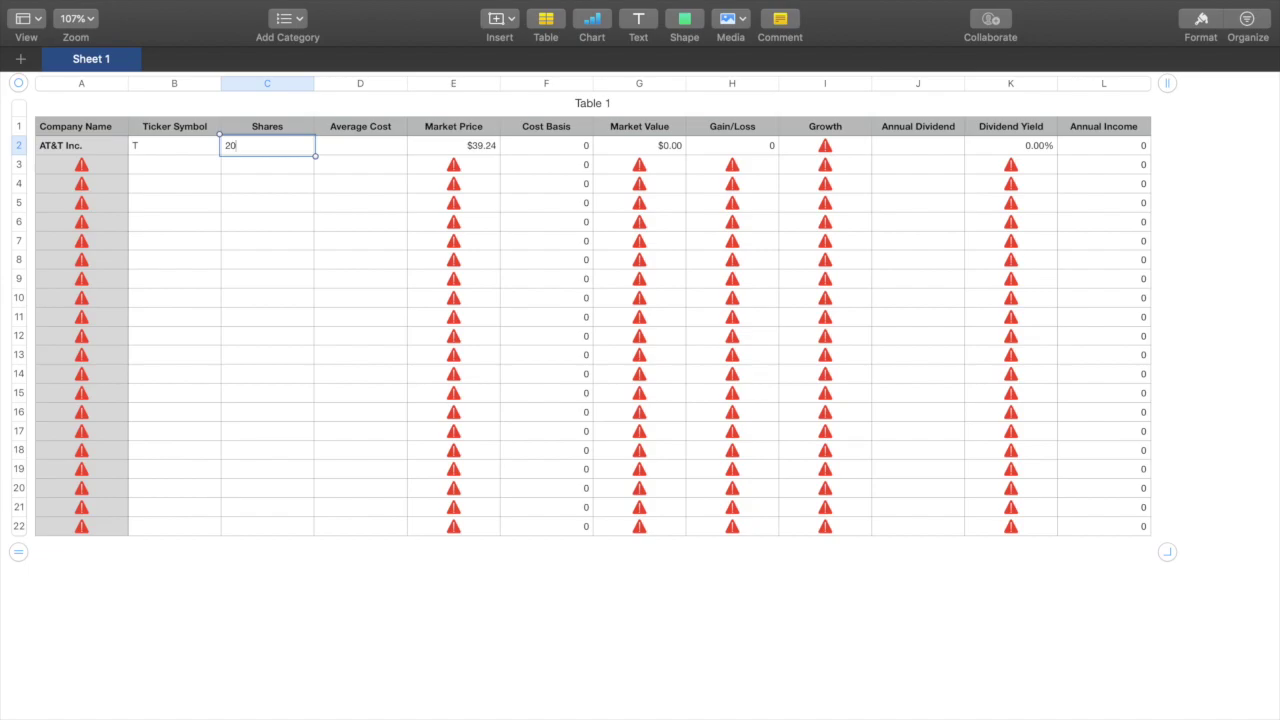
key(Return)
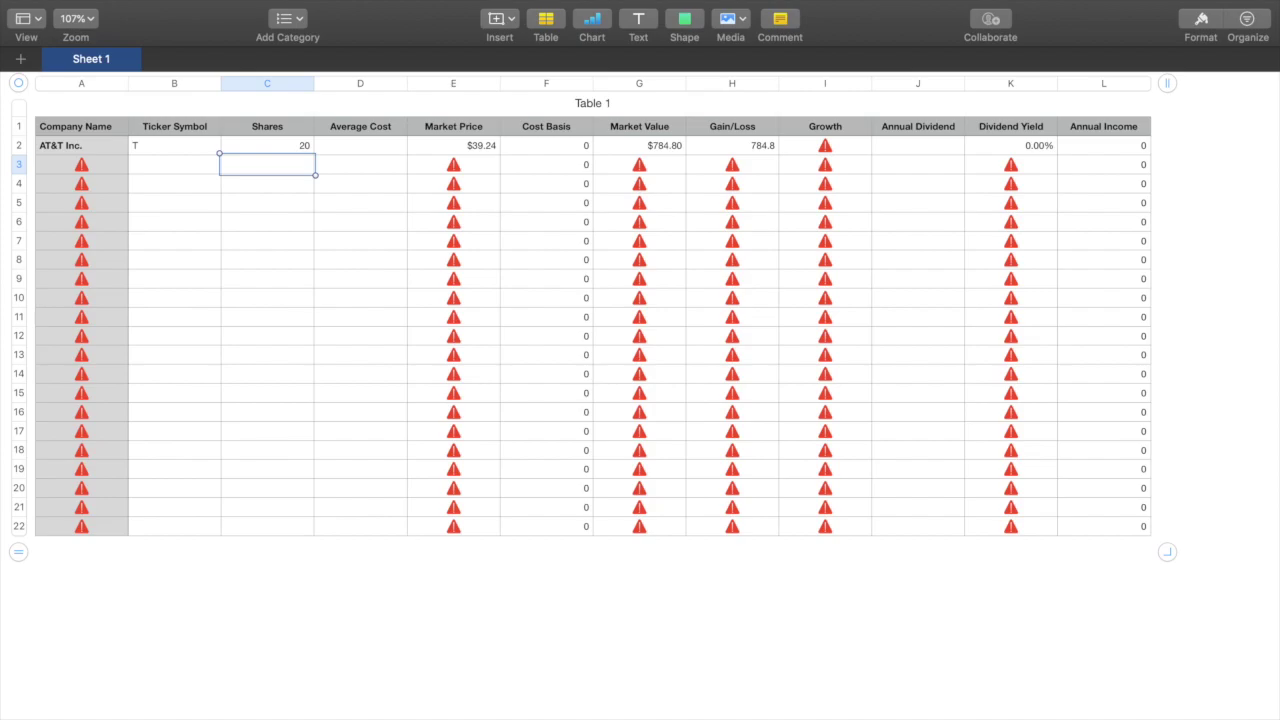
click(346, 146)
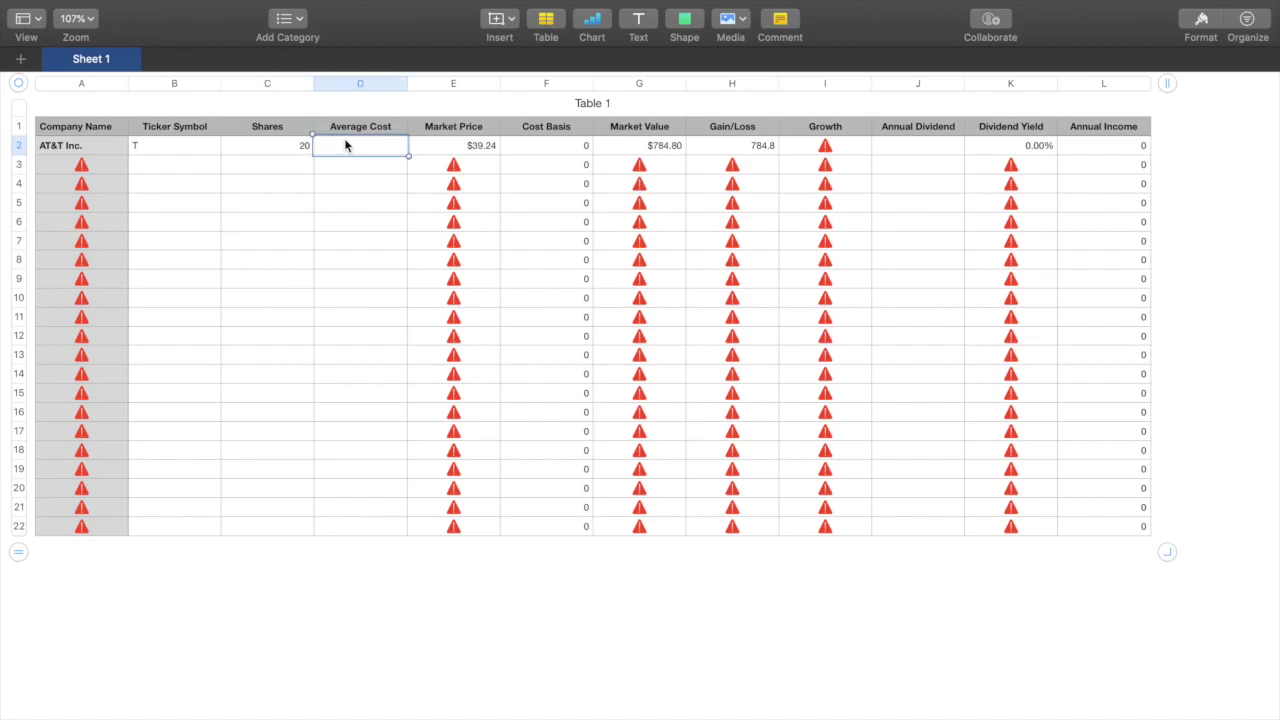
text(38.46)
key(Return)
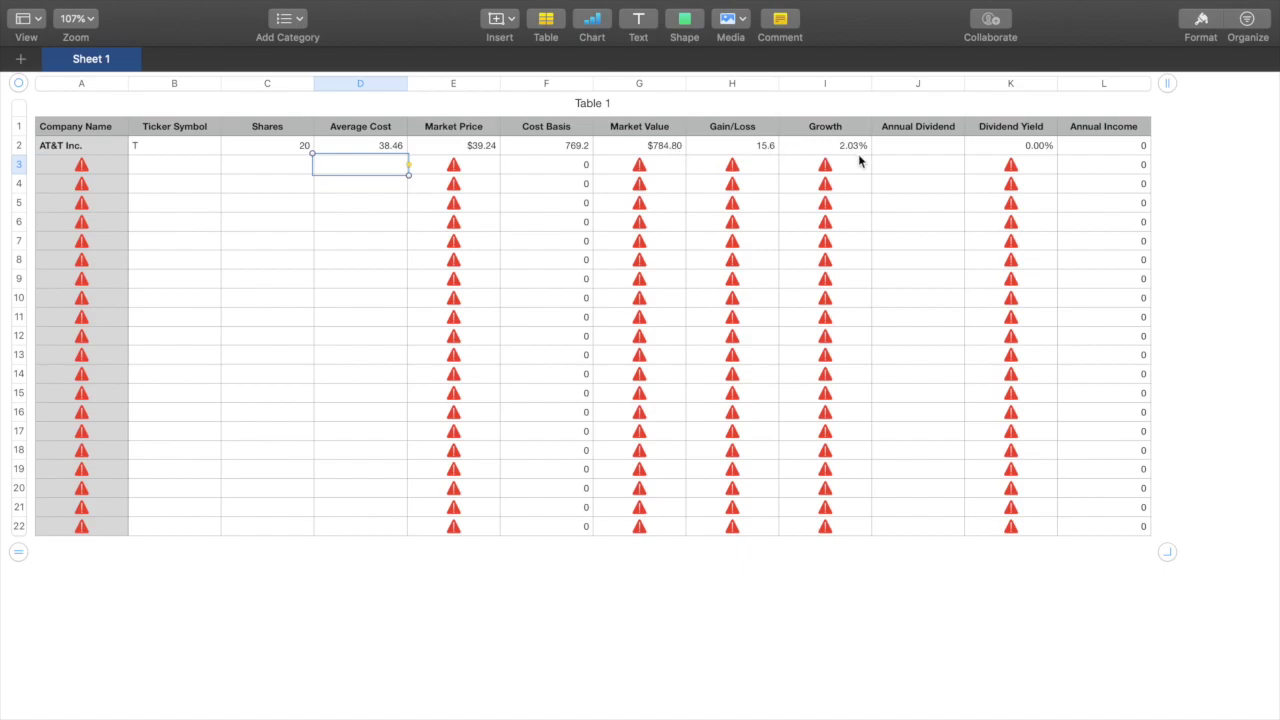
- Enter 2.08 as AT&T's annual dividend in J2
click(907, 150)
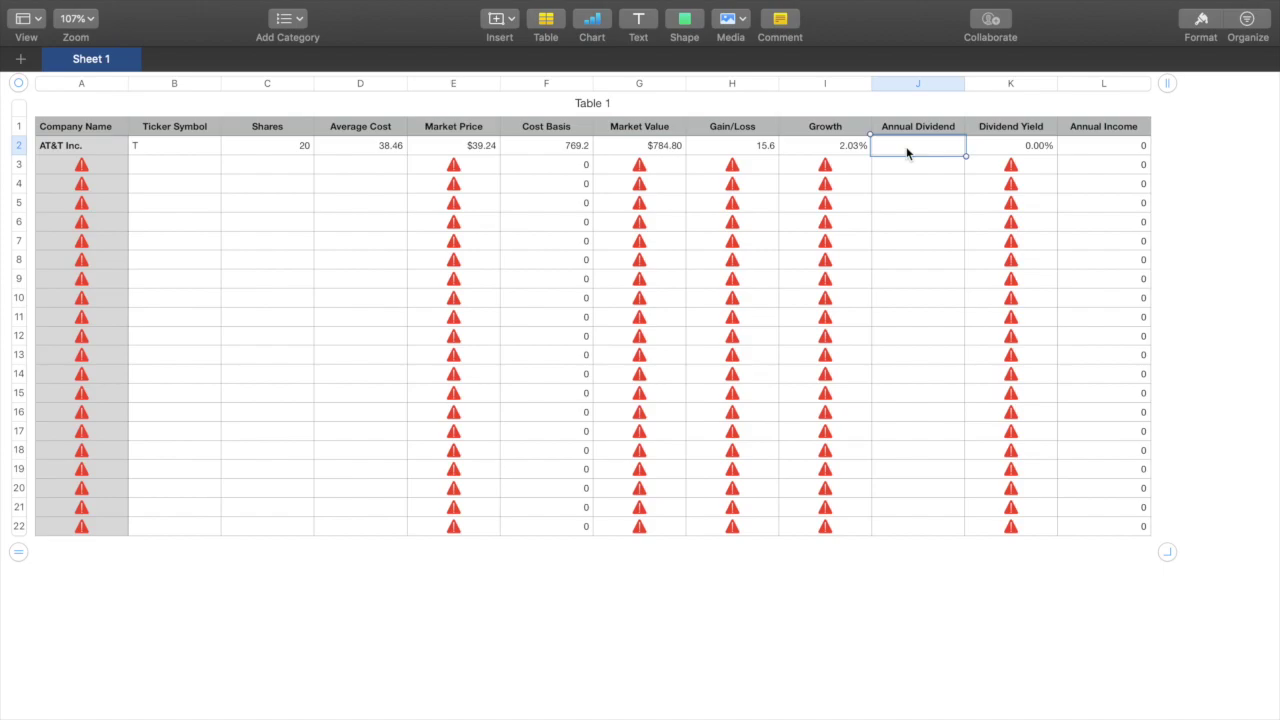
text(2.08)
key(Return)
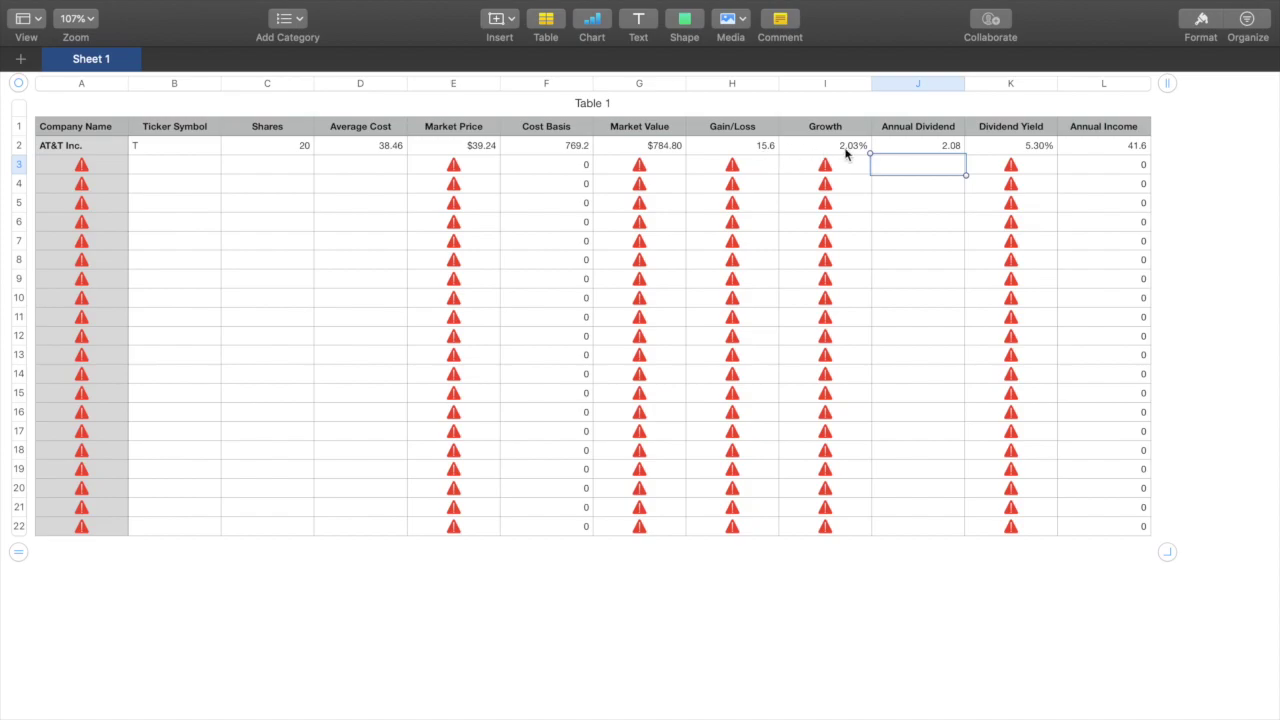
click(184, 150)
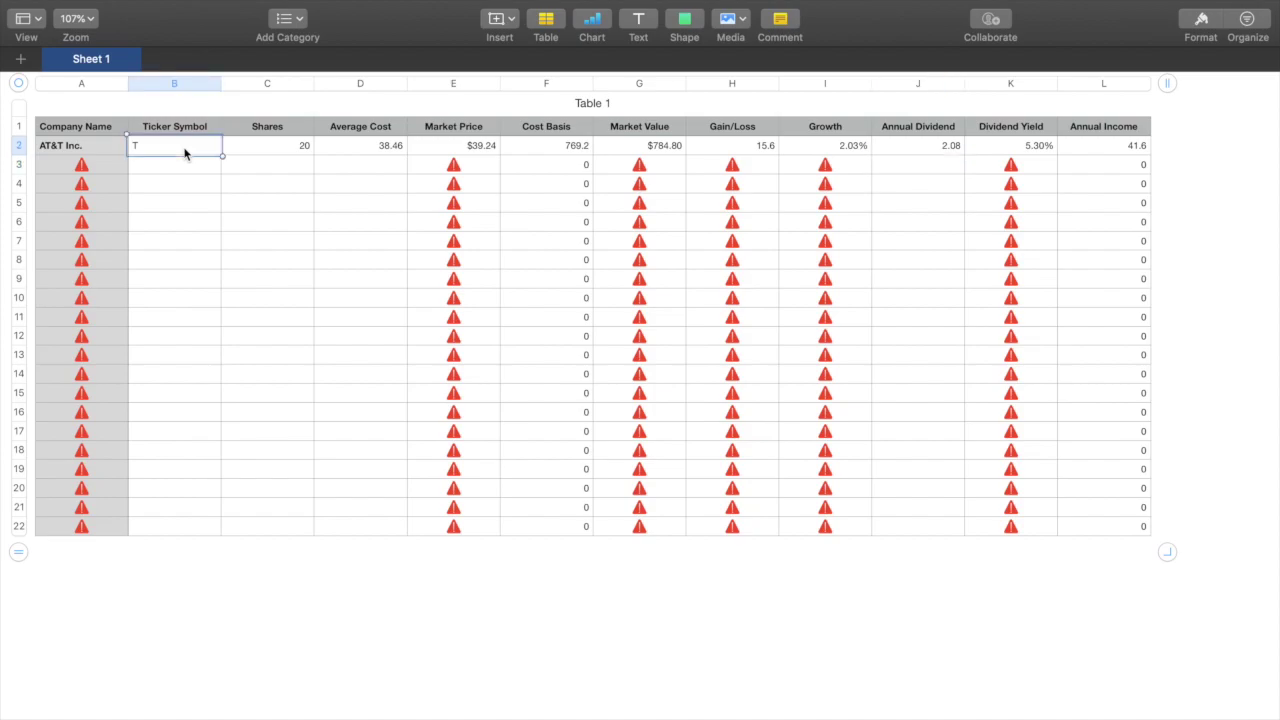
double_click(99, 151)
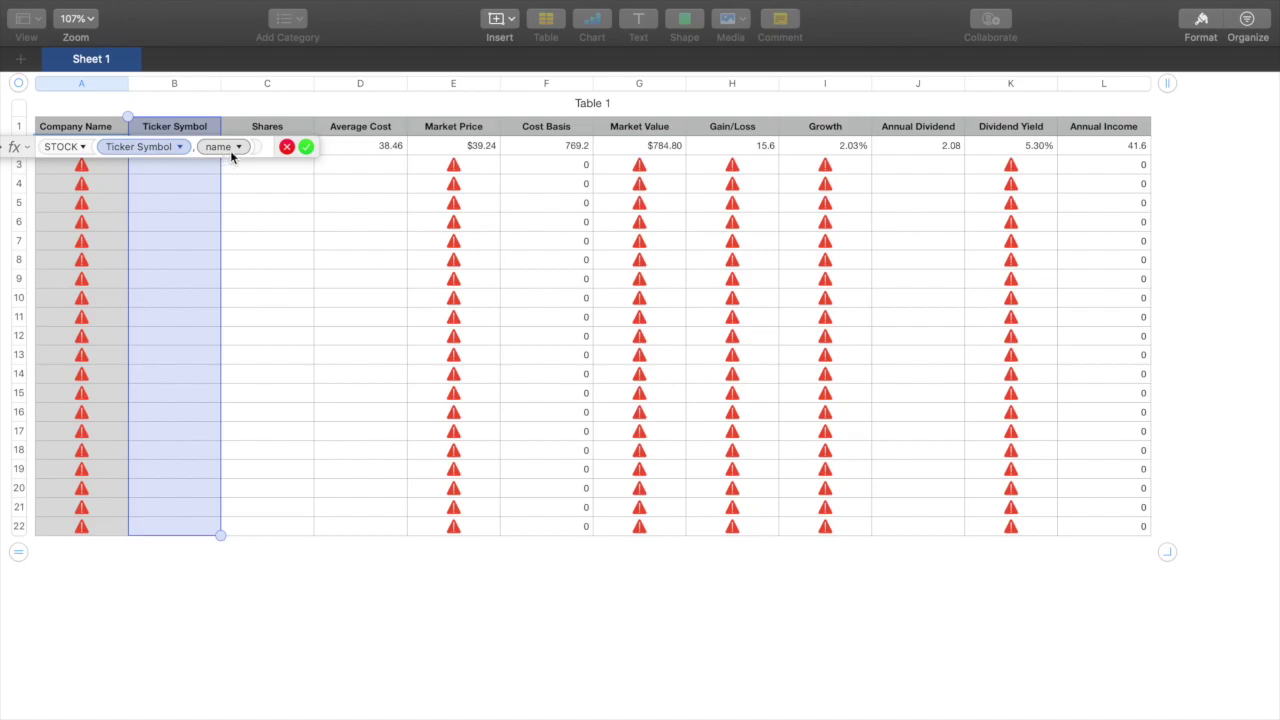
click(256, 108)
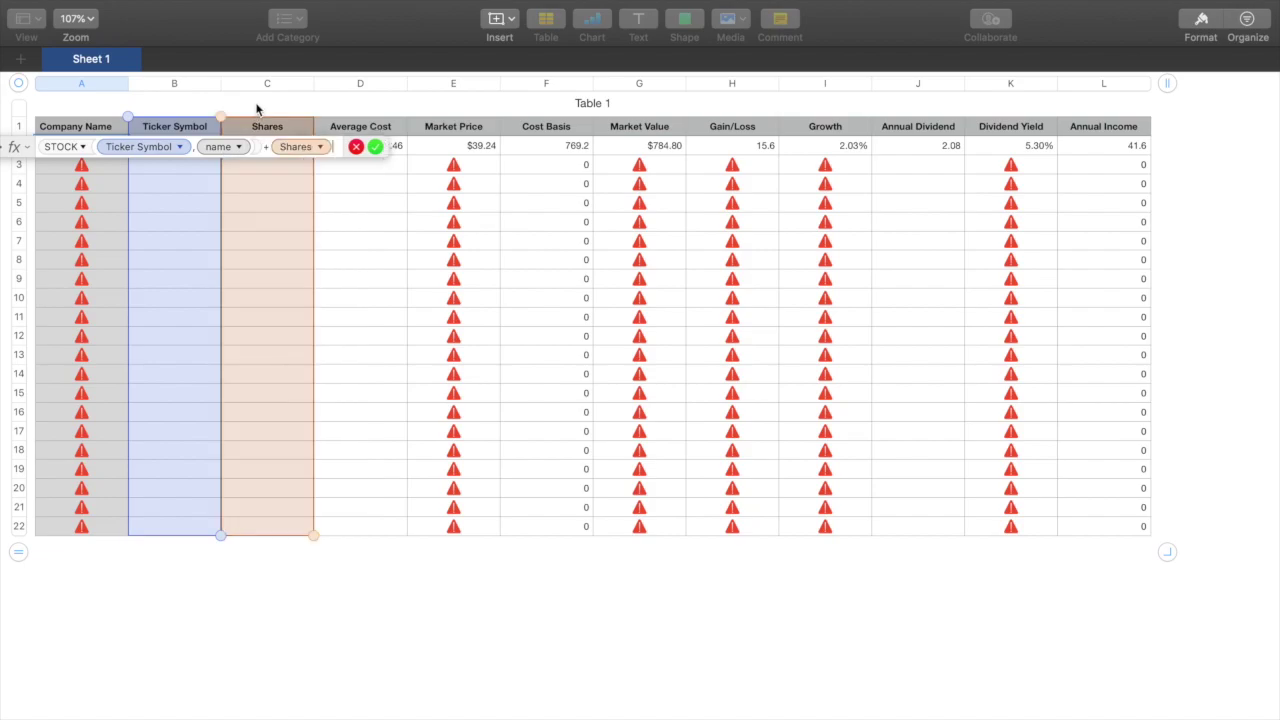
key(BackSpace)
key(BackSpace)
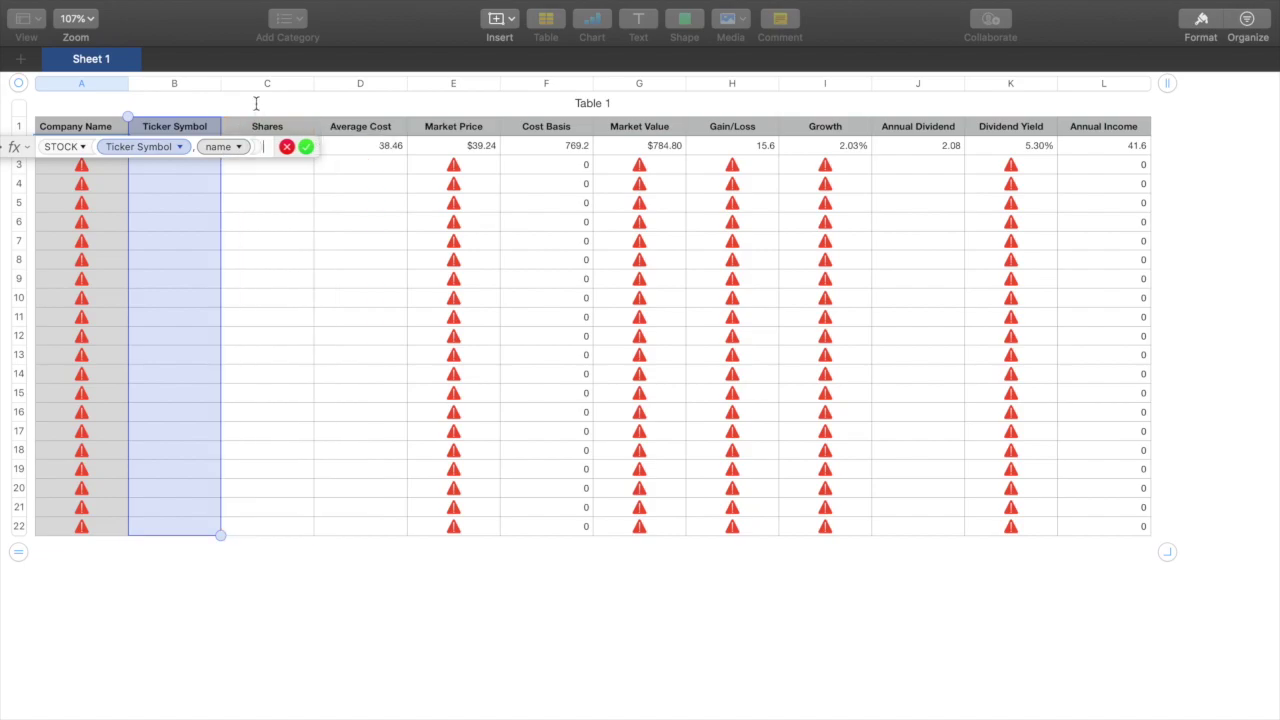
click(286, 147)
click(184, 145)
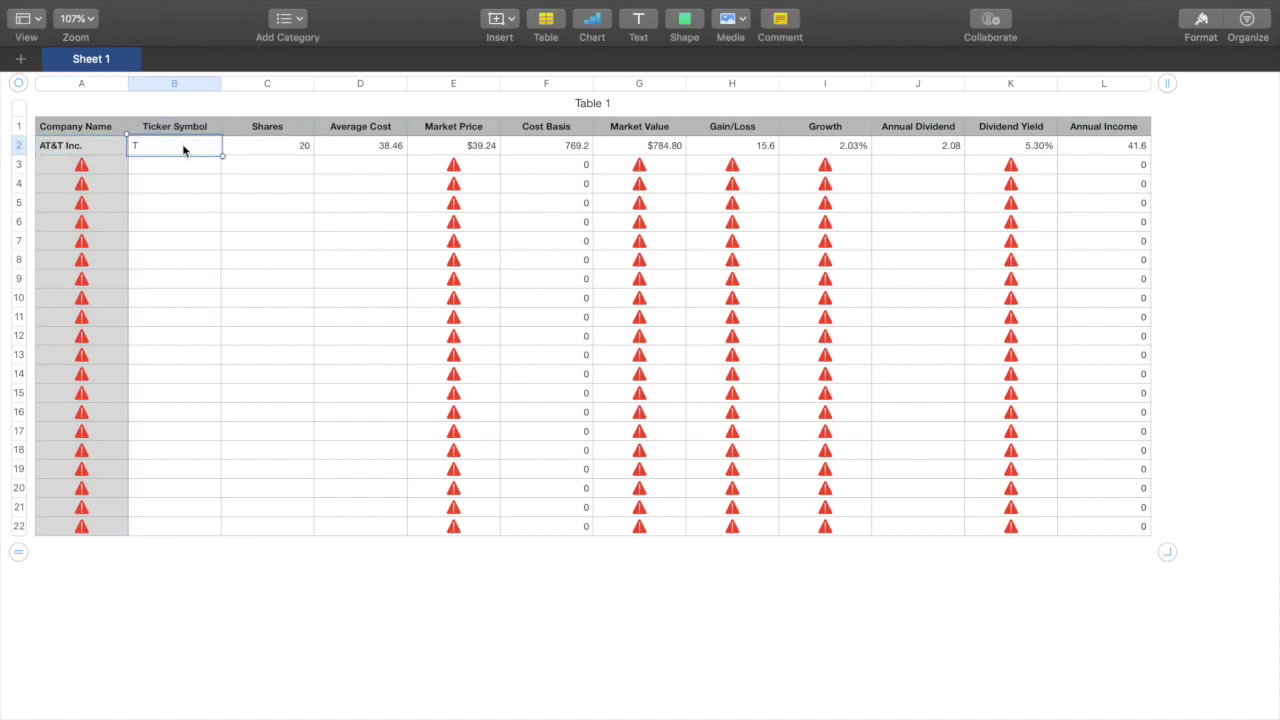
double_click(183, 146)
click(266, 86)
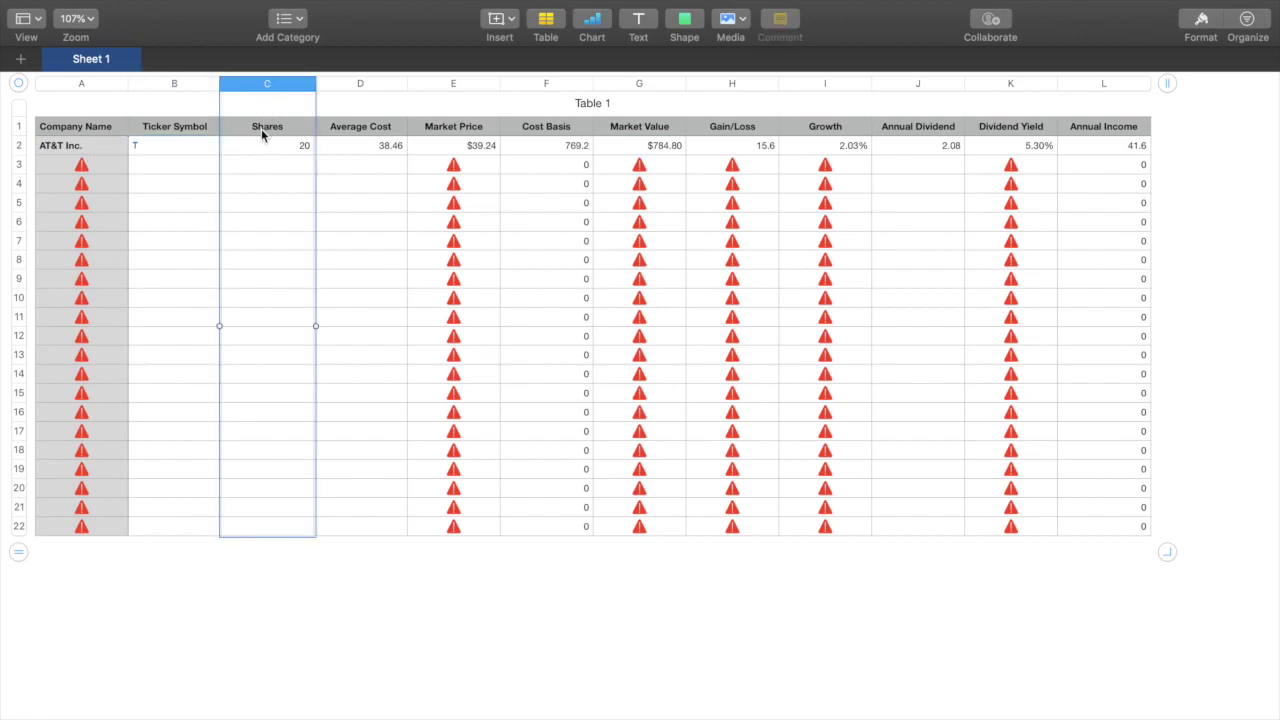
click(262, 145)
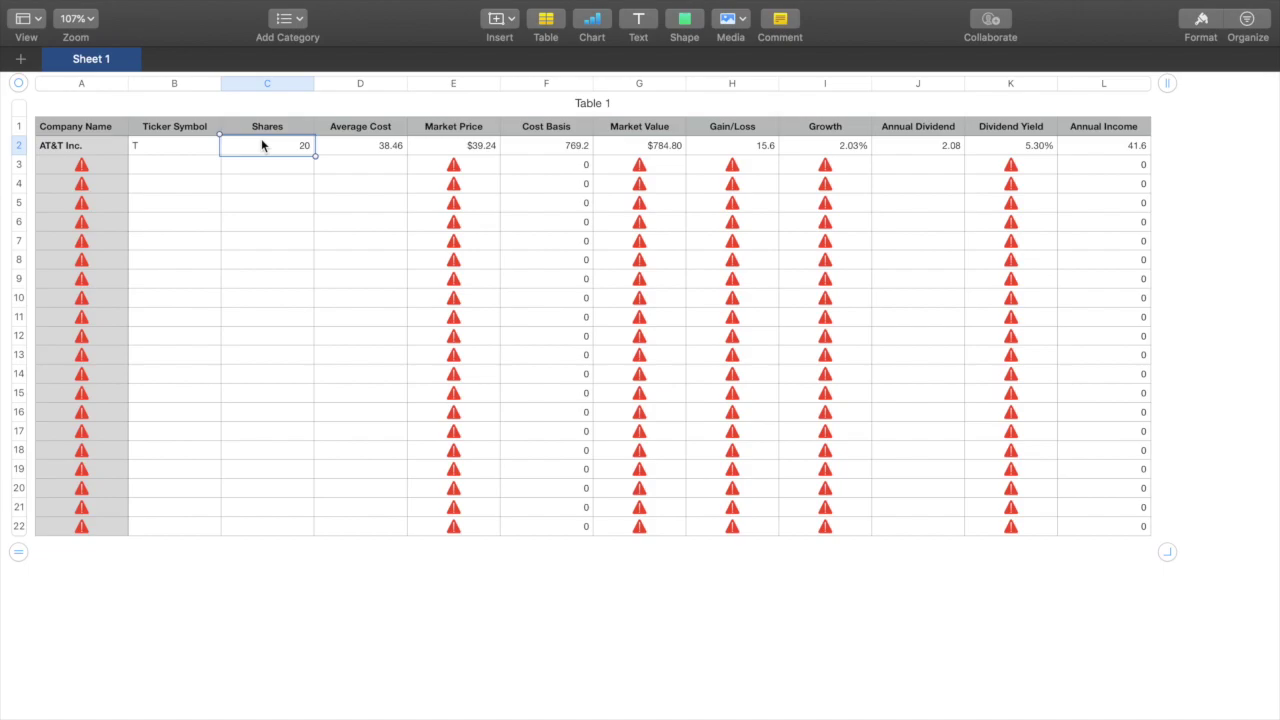
click(347, 153)
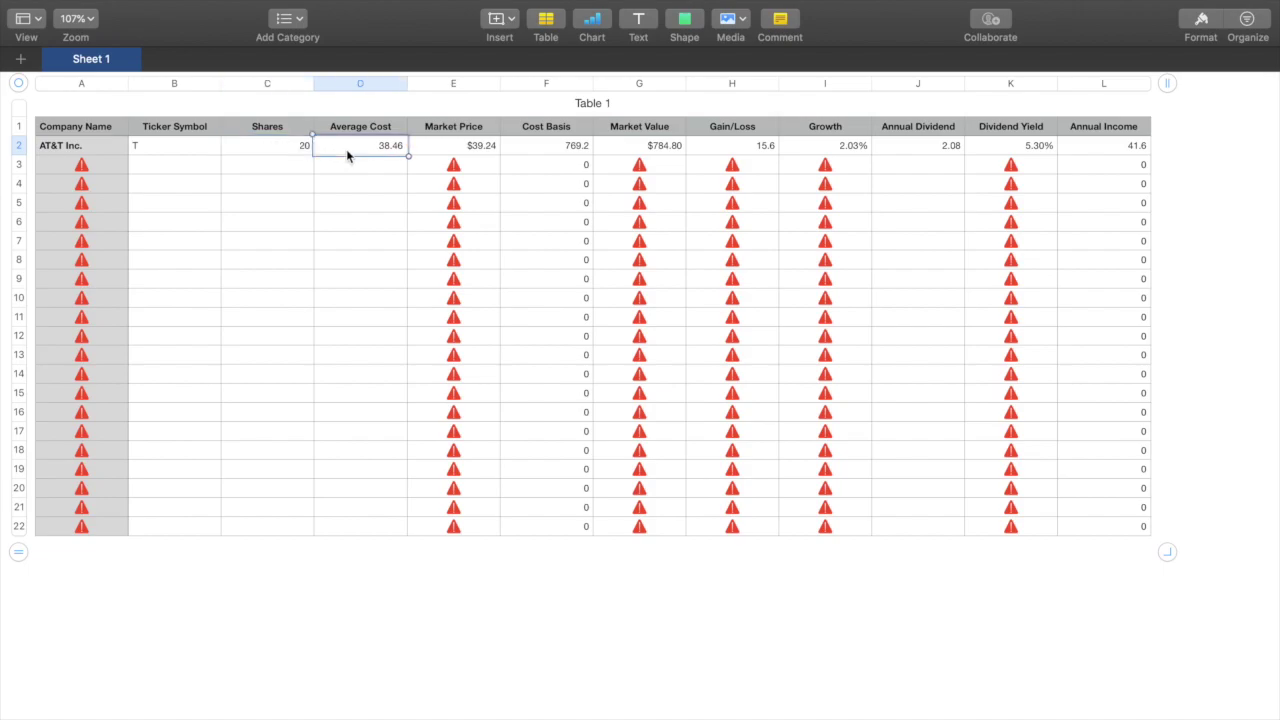
click(436, 155)
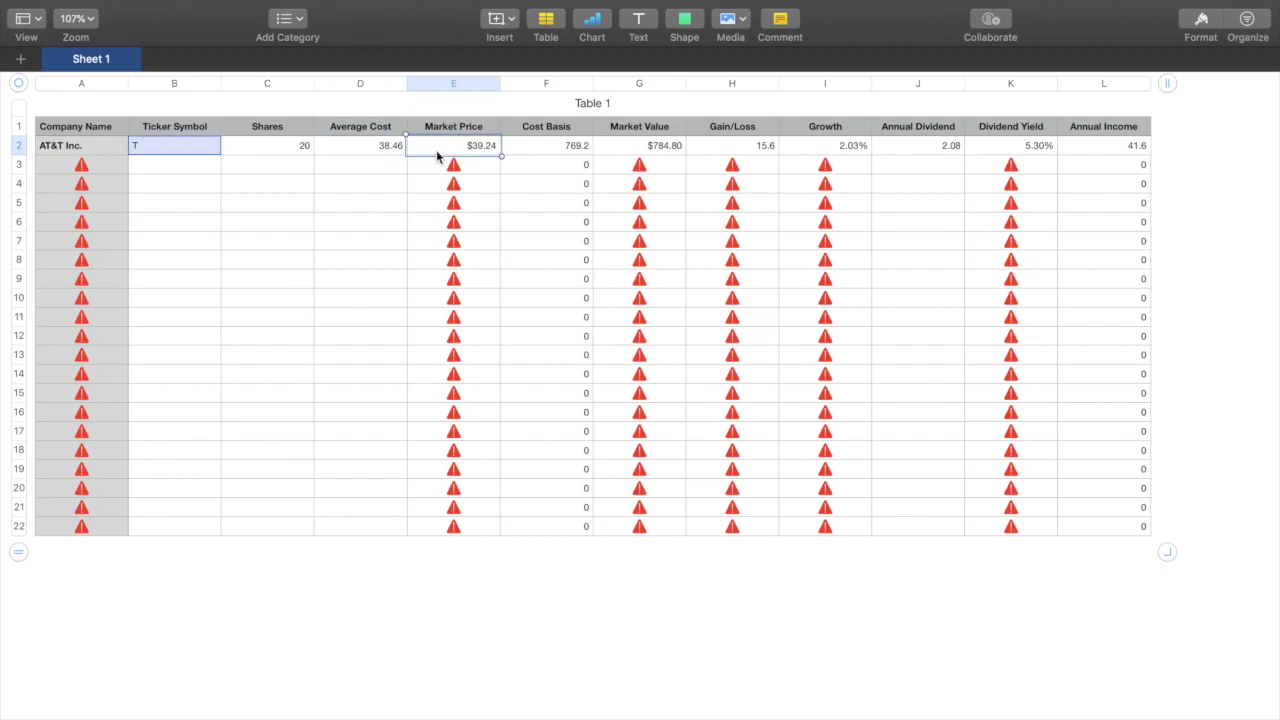
double_click(436, 150)
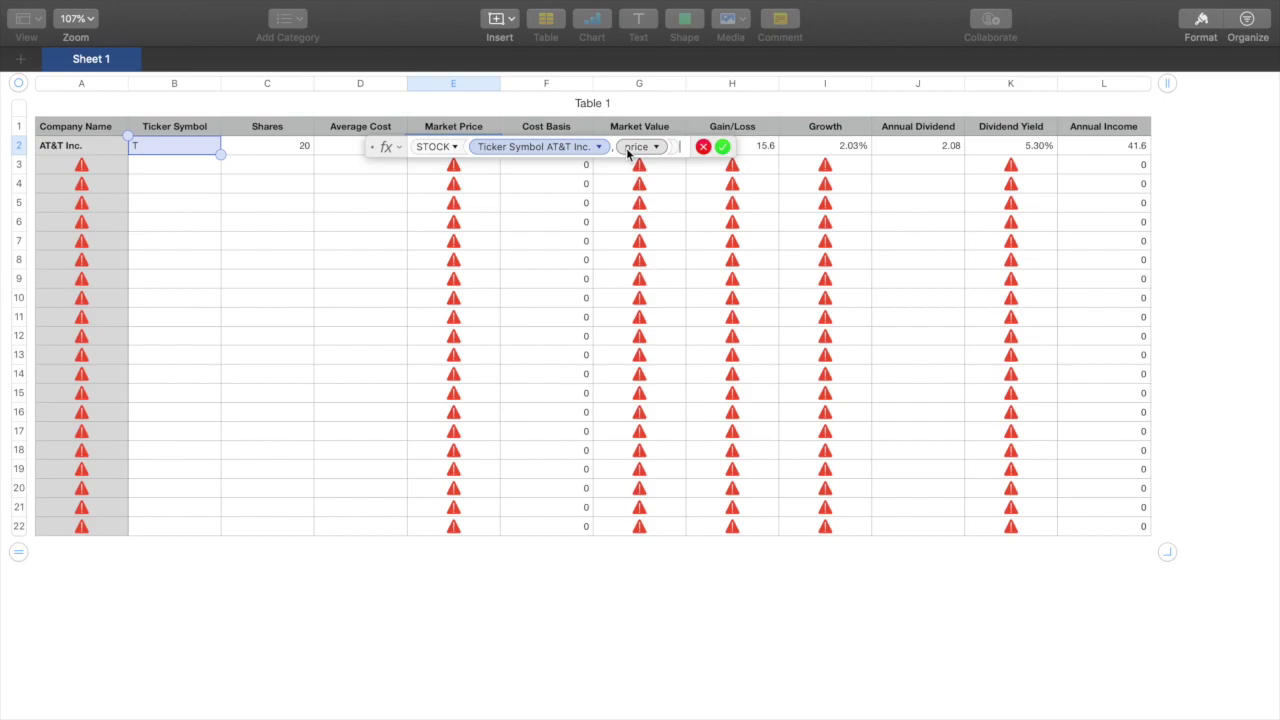
click(703, 147)
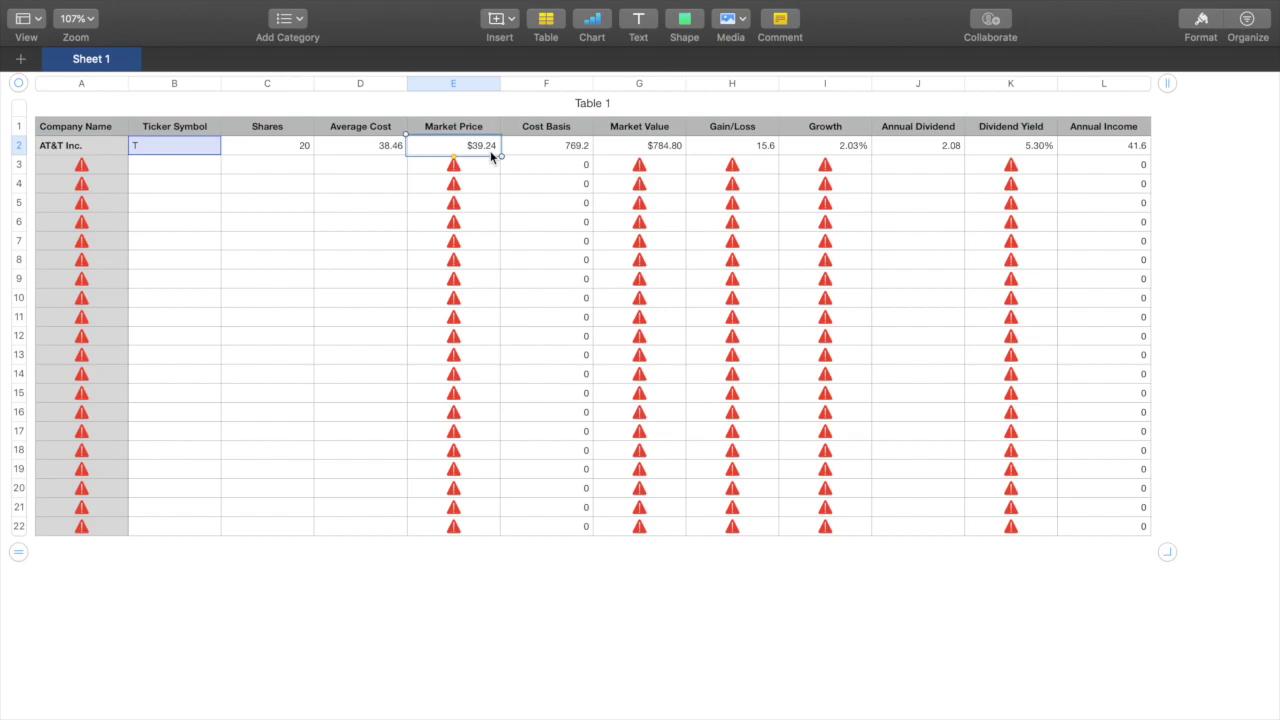
click(546, 147)
double_click(546, 143)
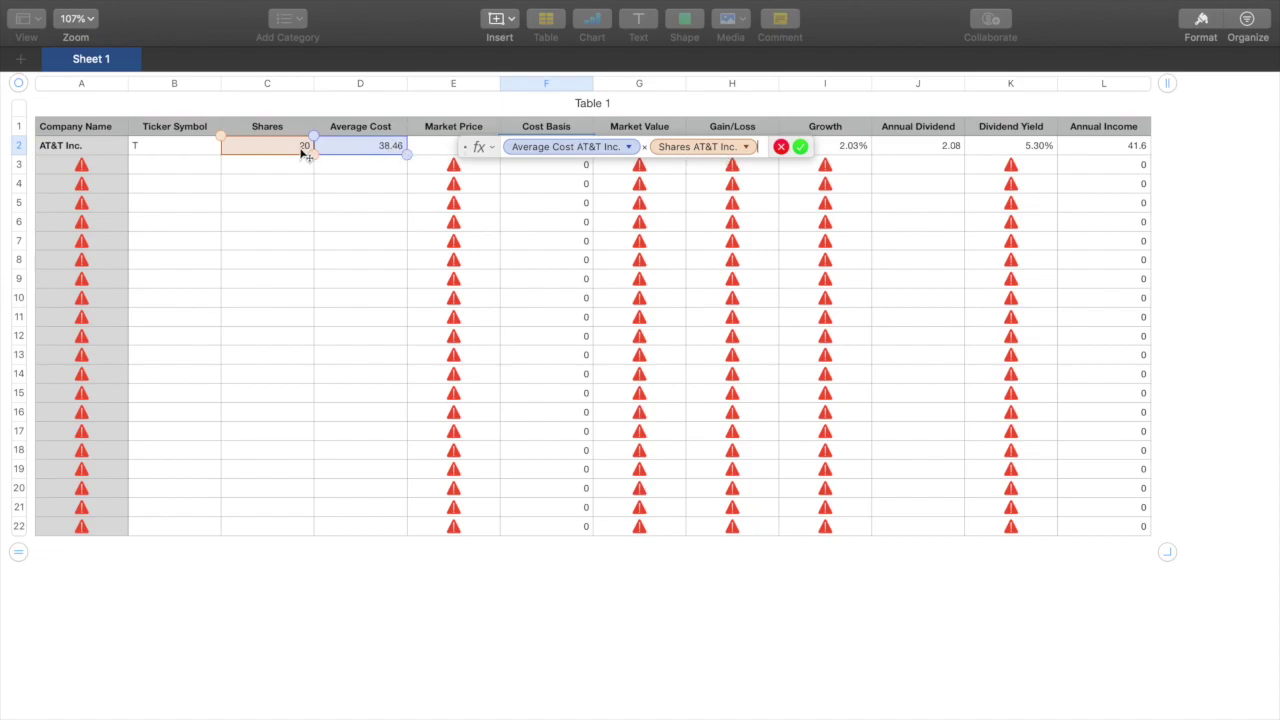
click(800, 147)
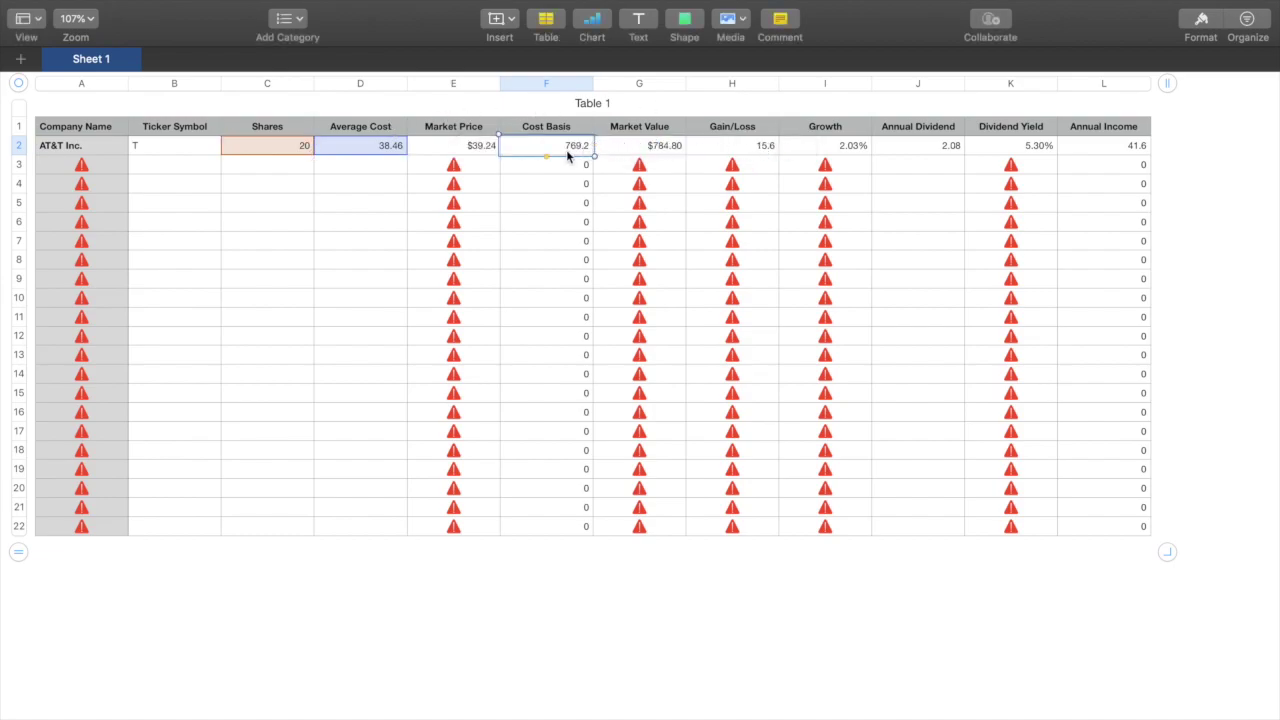
click(656, 147)
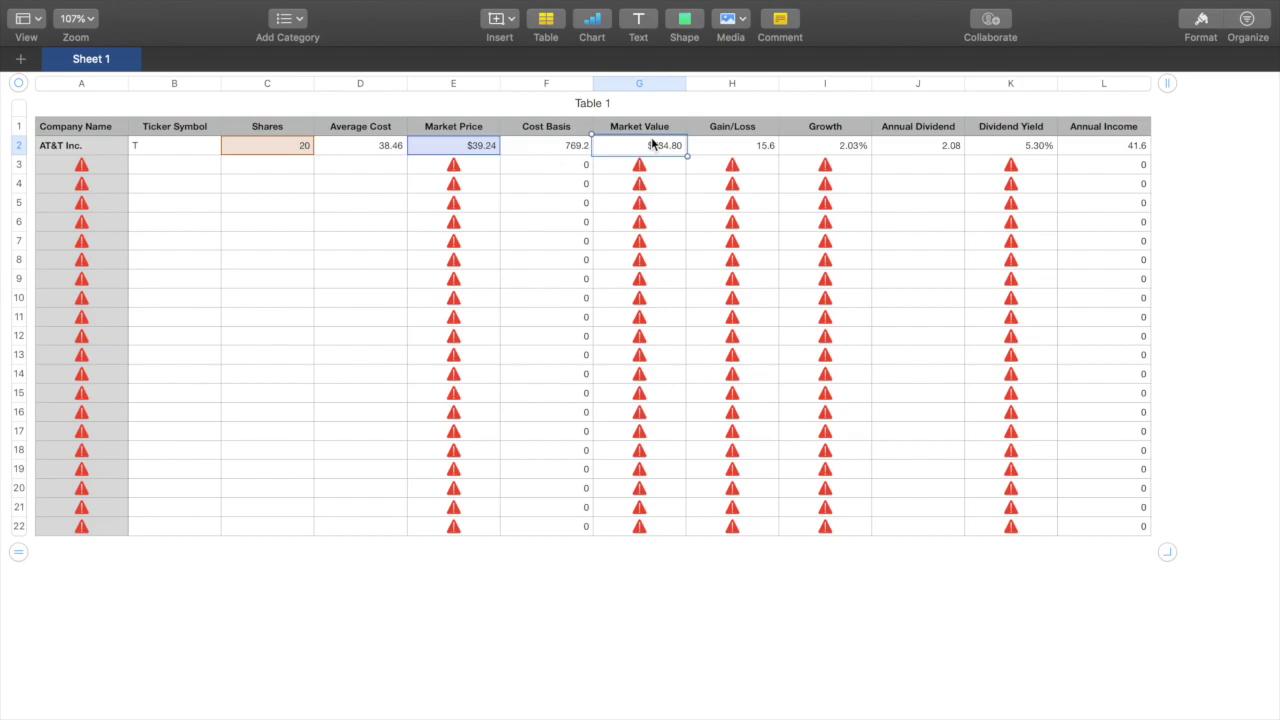
click(730, 147)
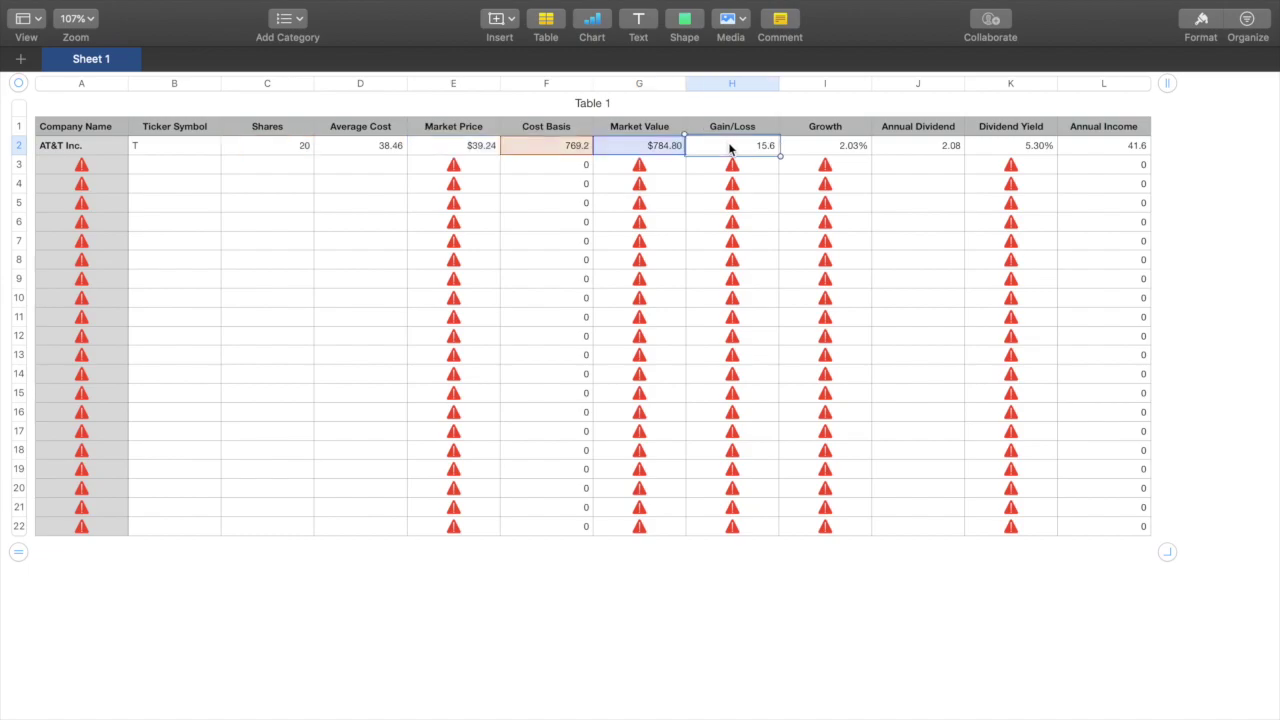
double_click(730, 147)
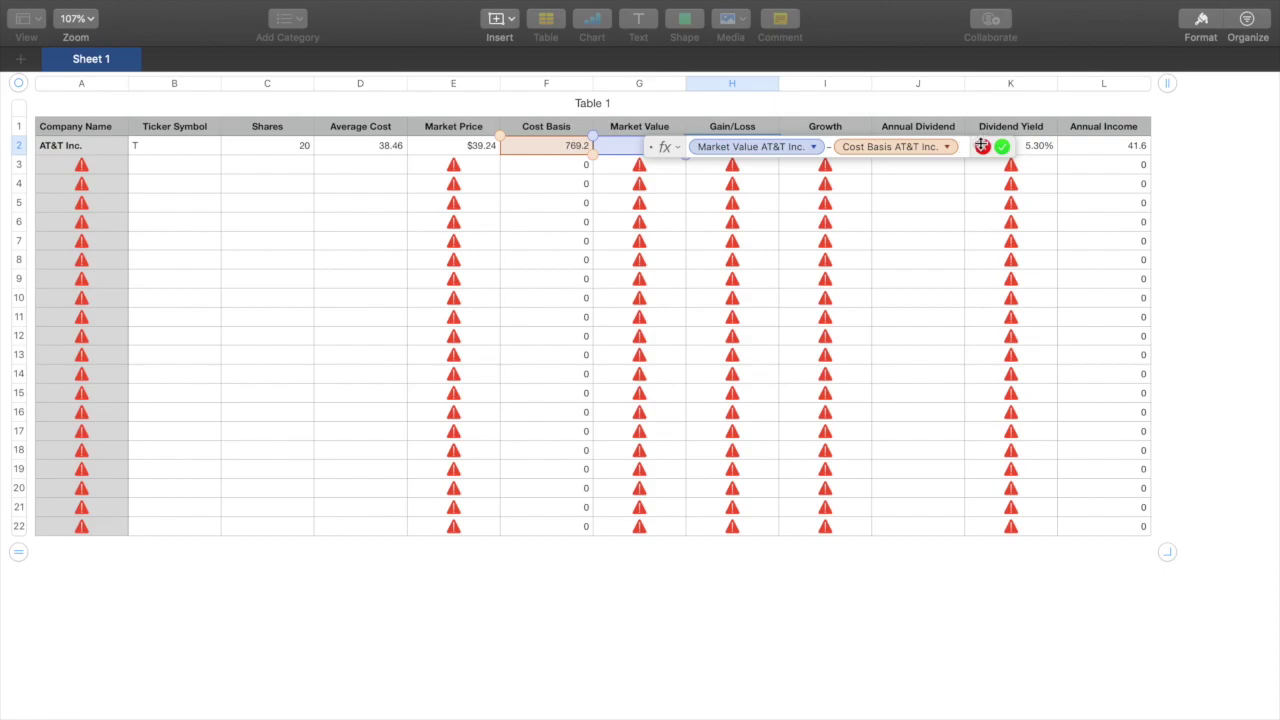
key(Return)
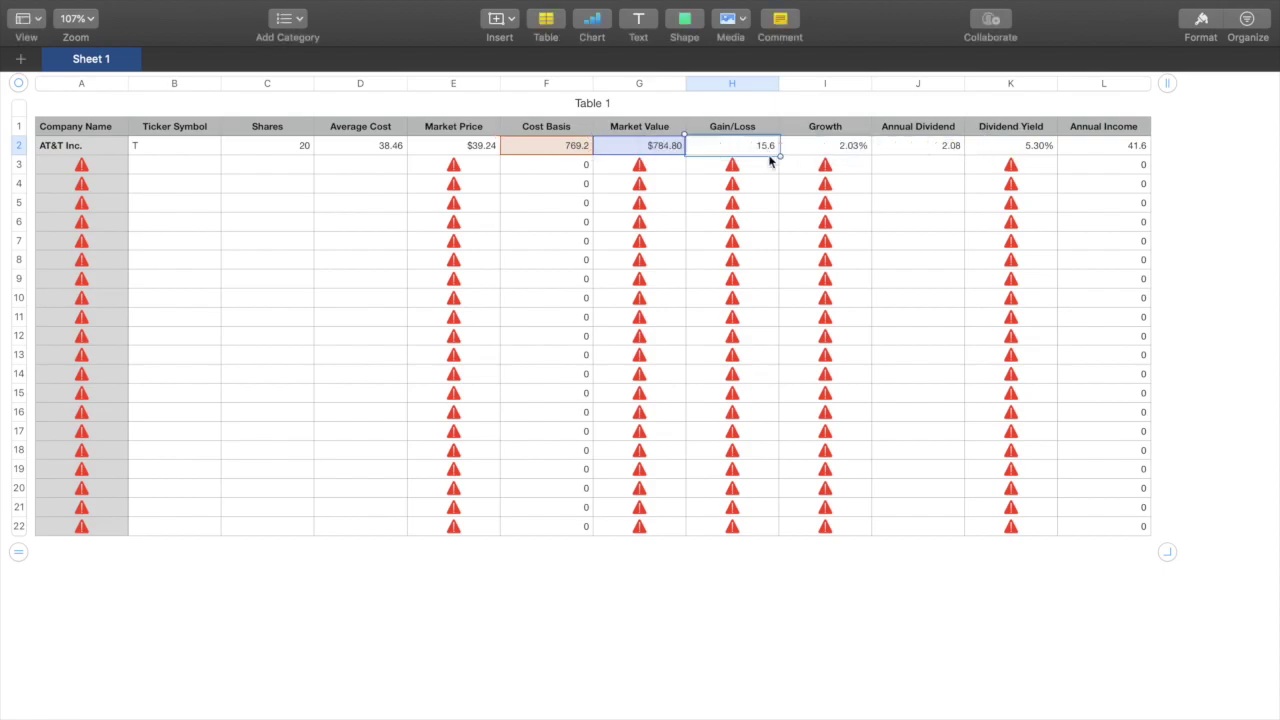
click(842, 148)
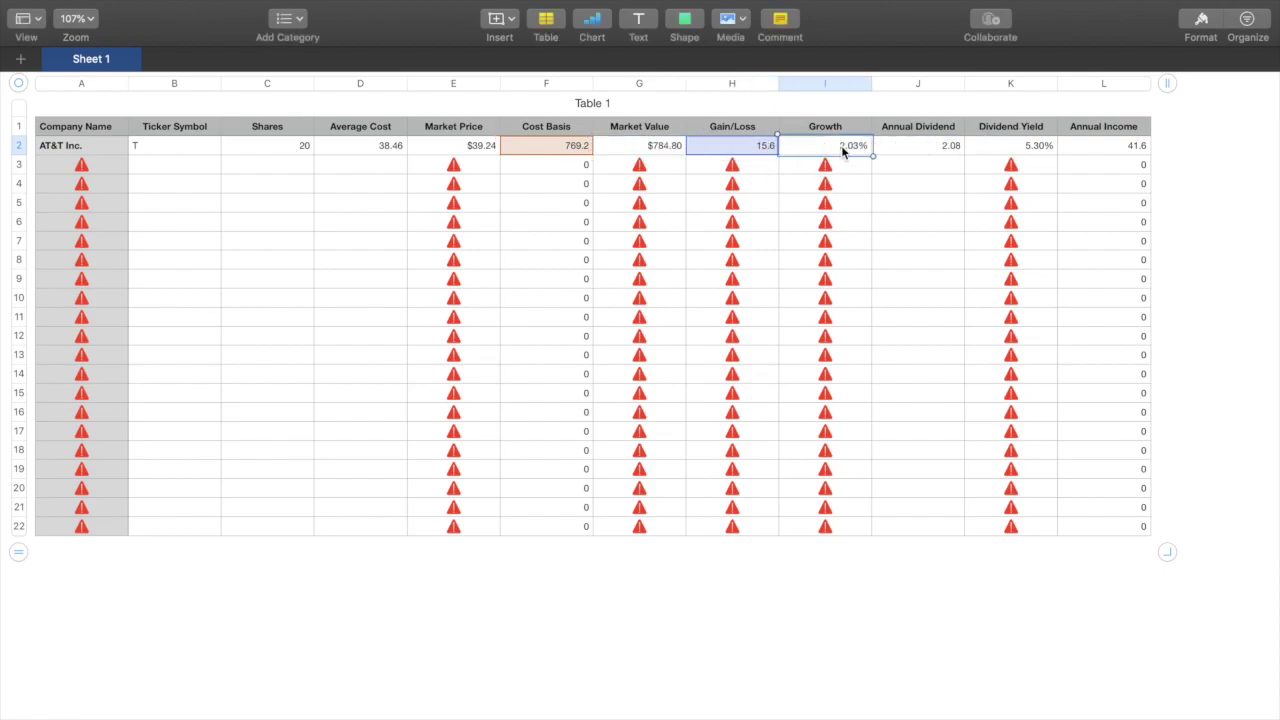
double_click(841, 145)
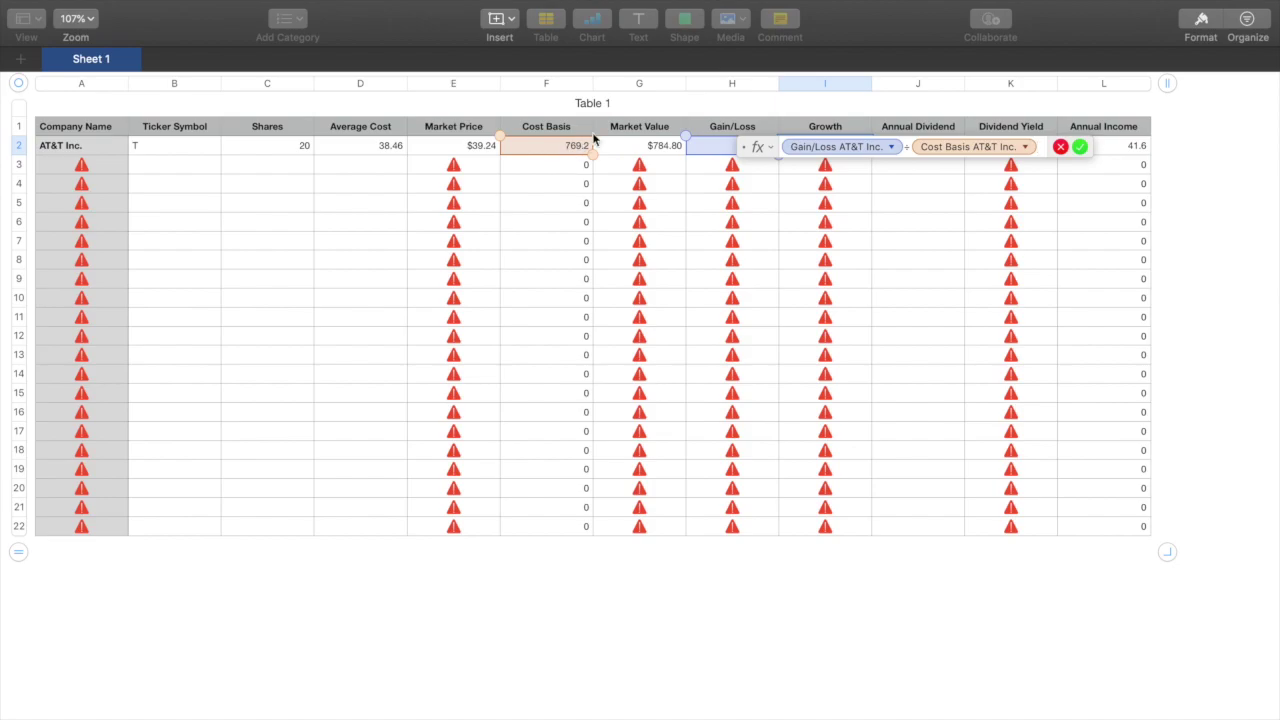
key(Return)
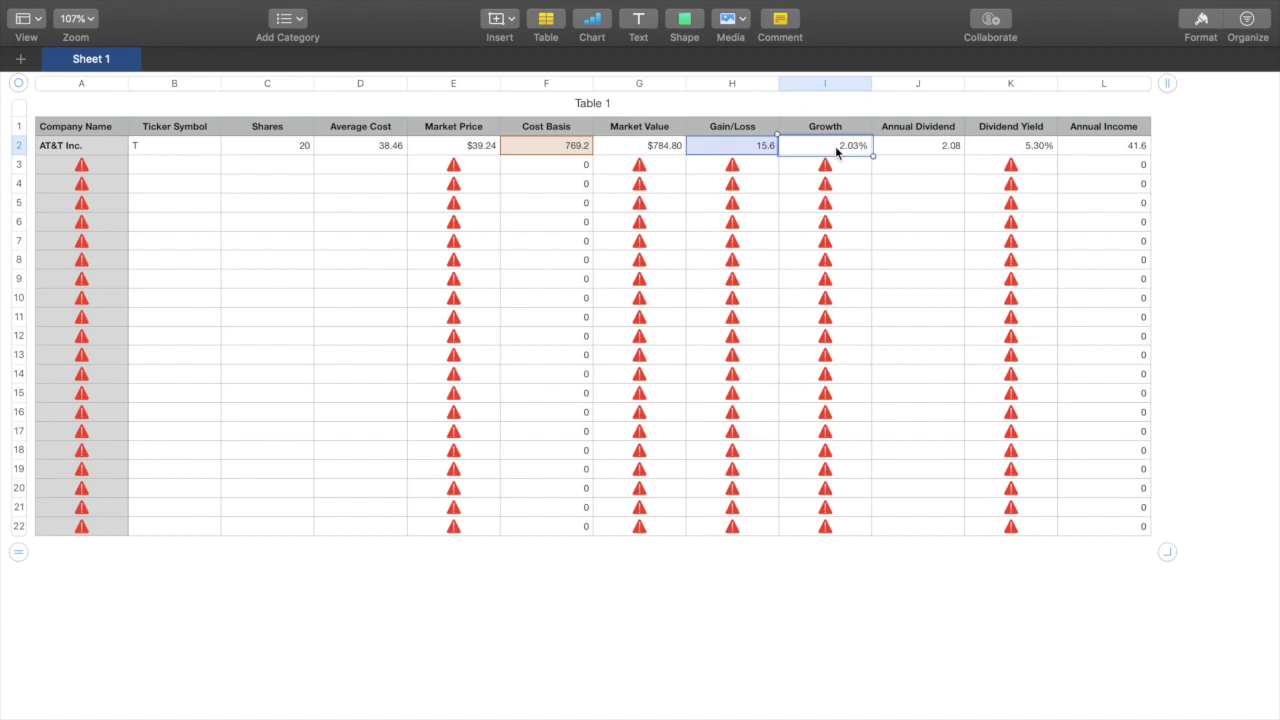
click(932, 148)
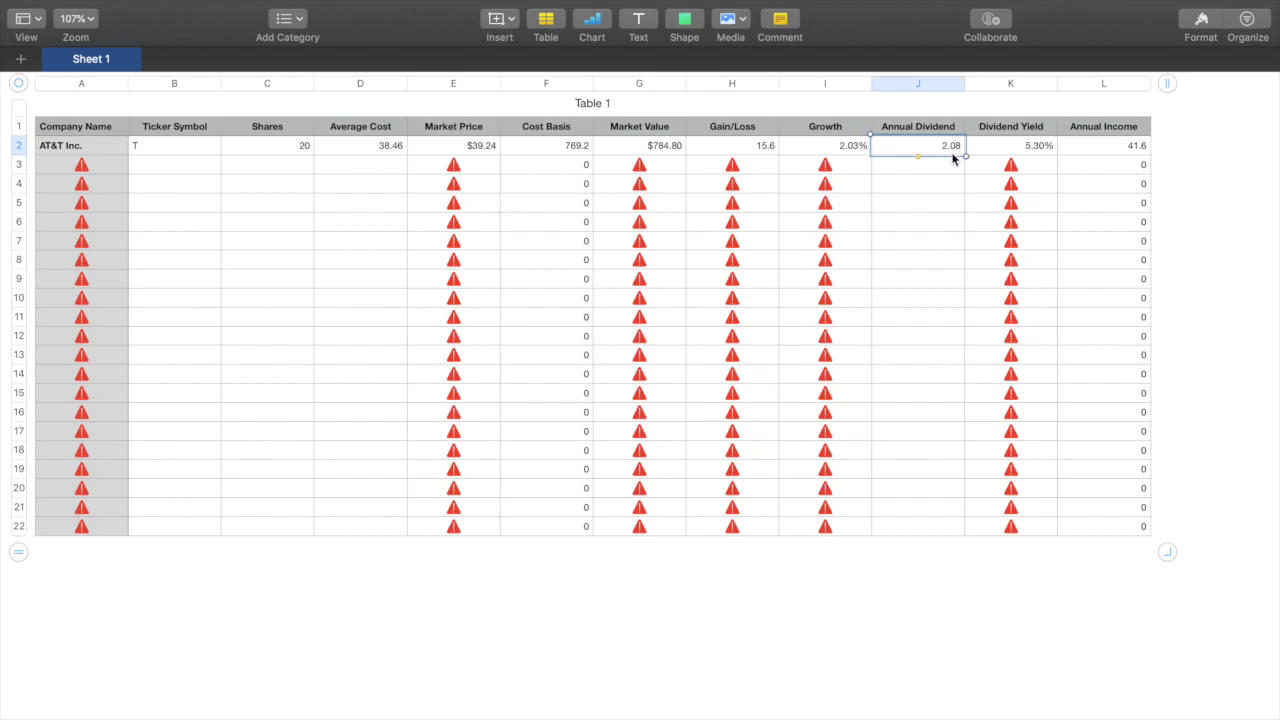
click(1005, 149)
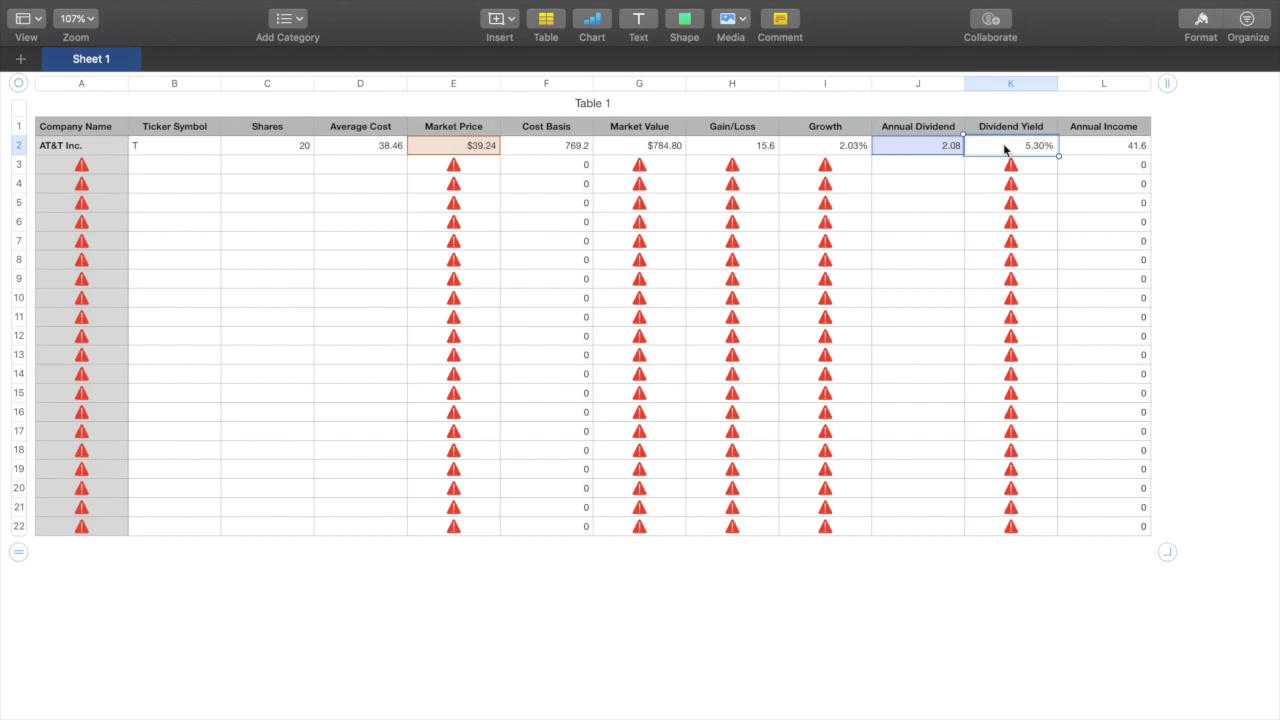
double_click(1000, 148)
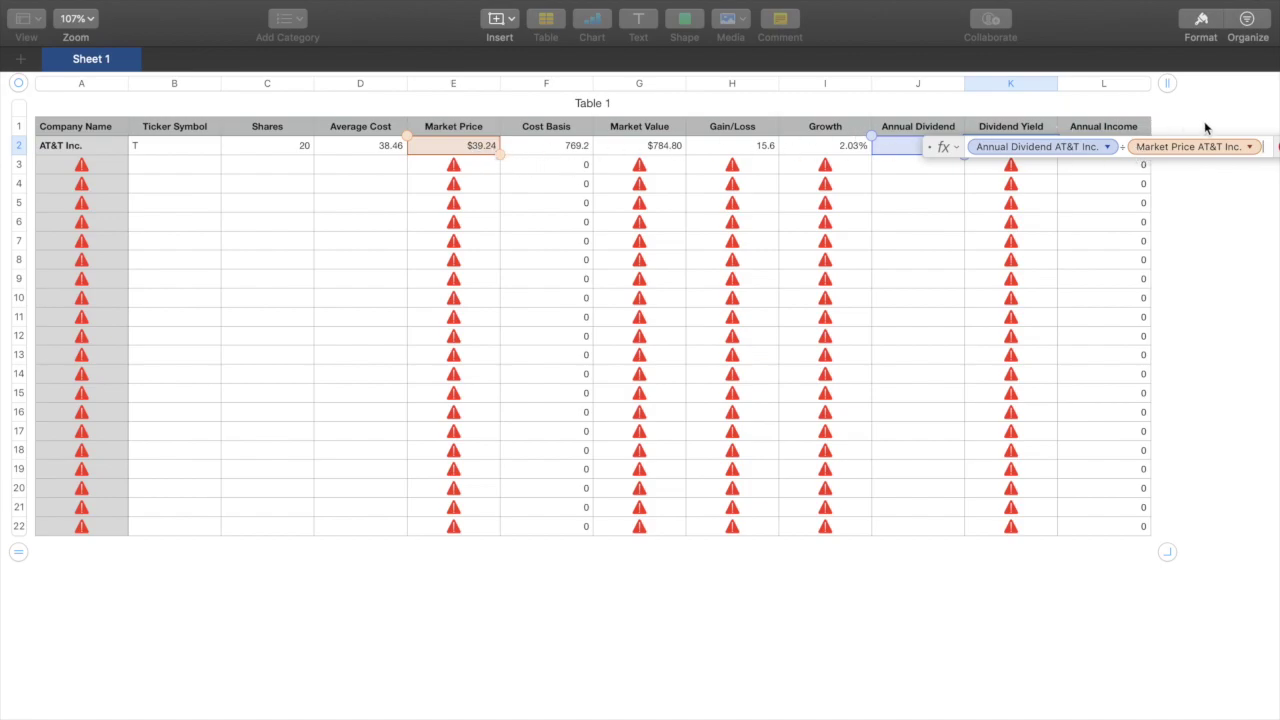
key(Return)
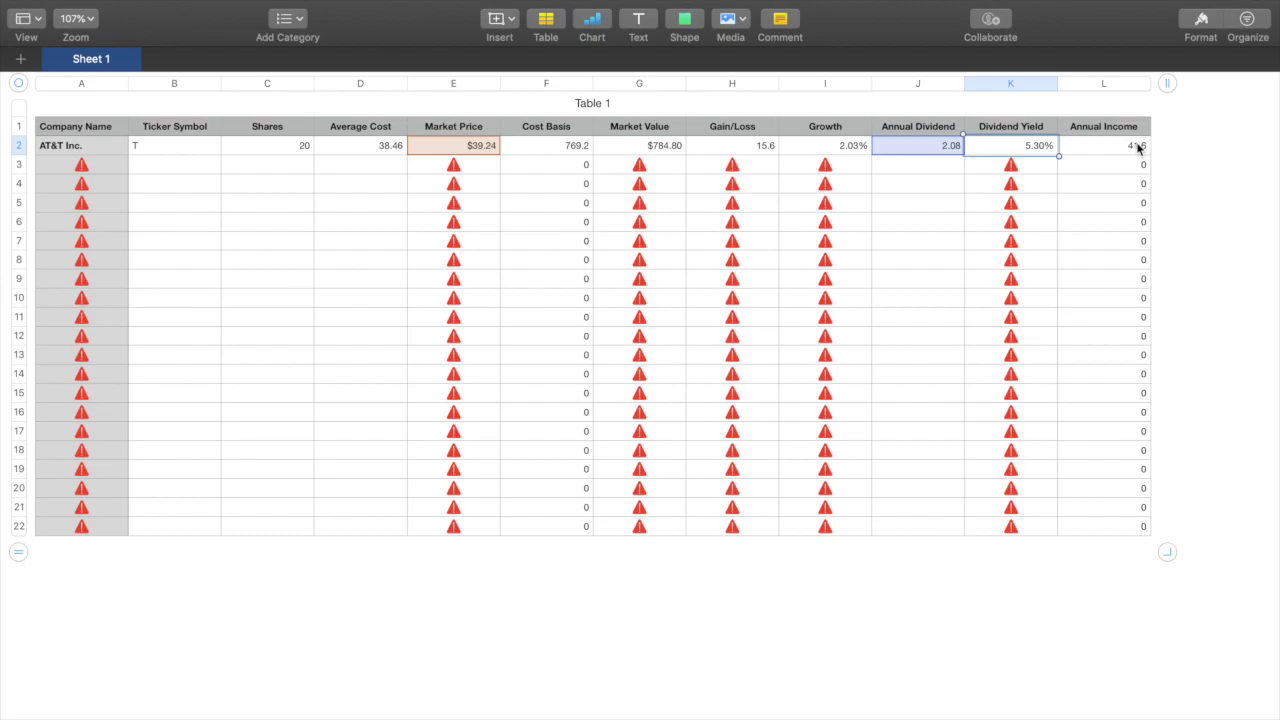
click(1099, 150)
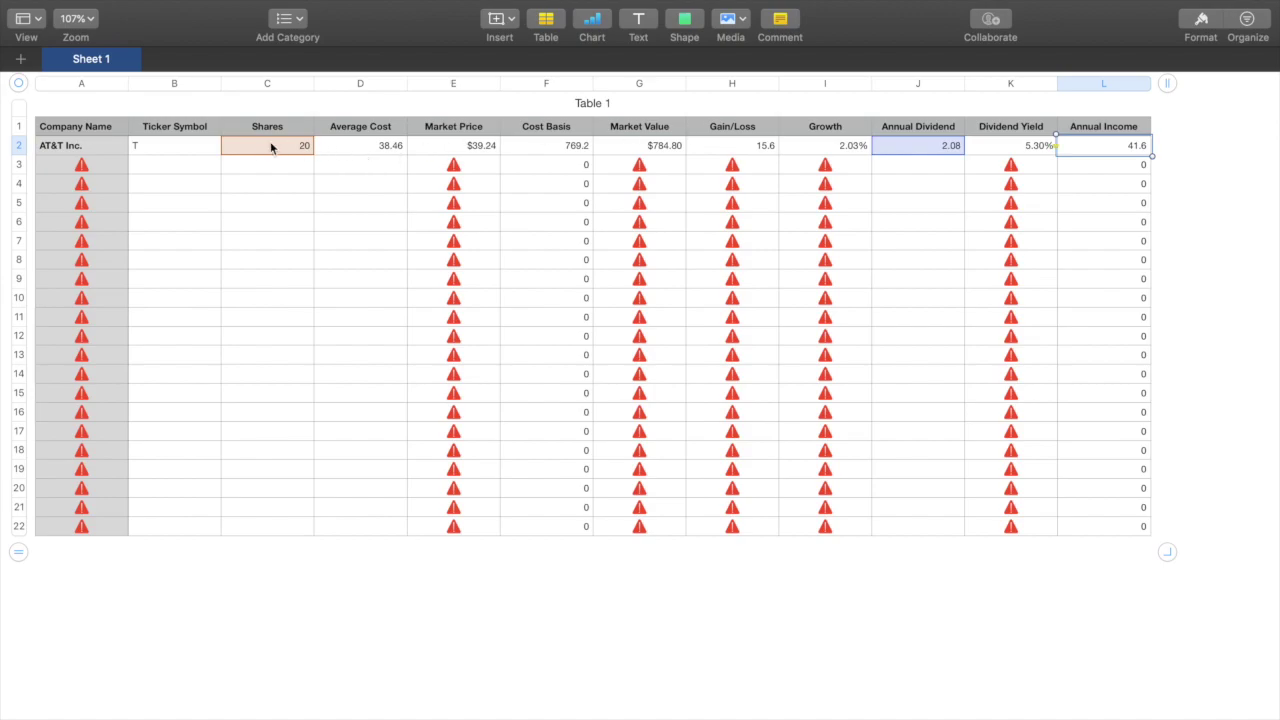
double_click(1100, 154)
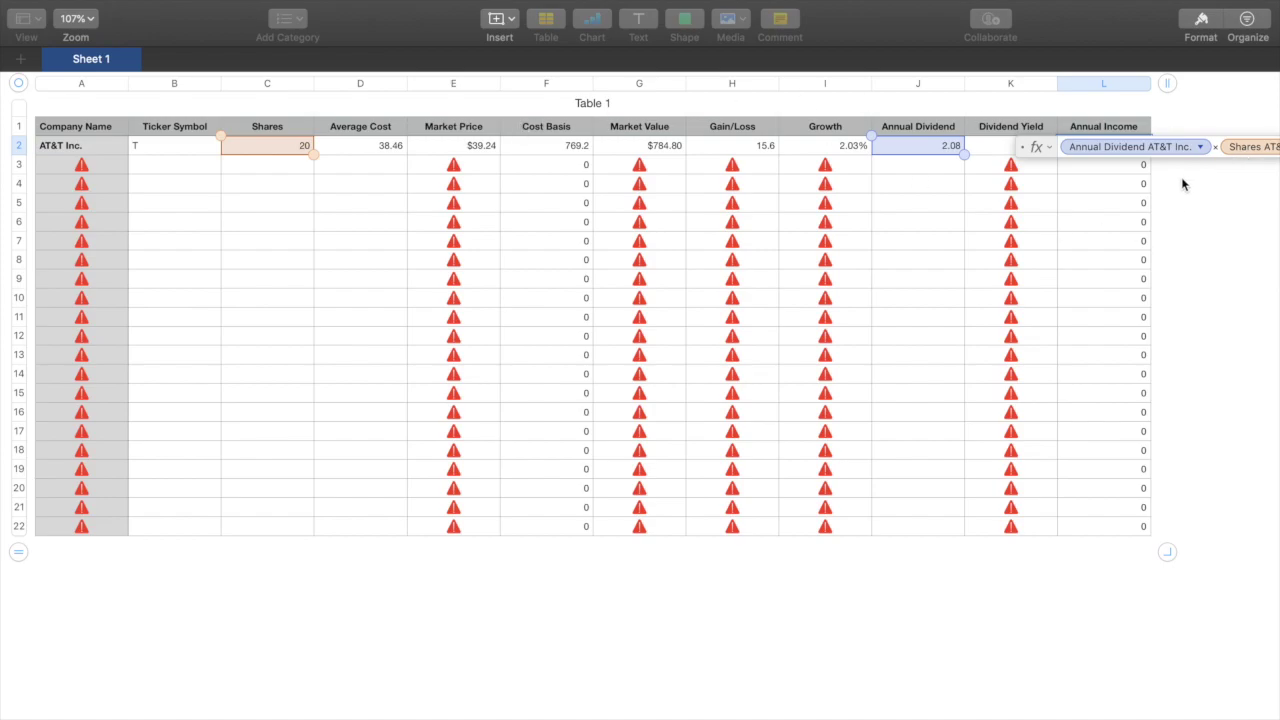
key(Return)
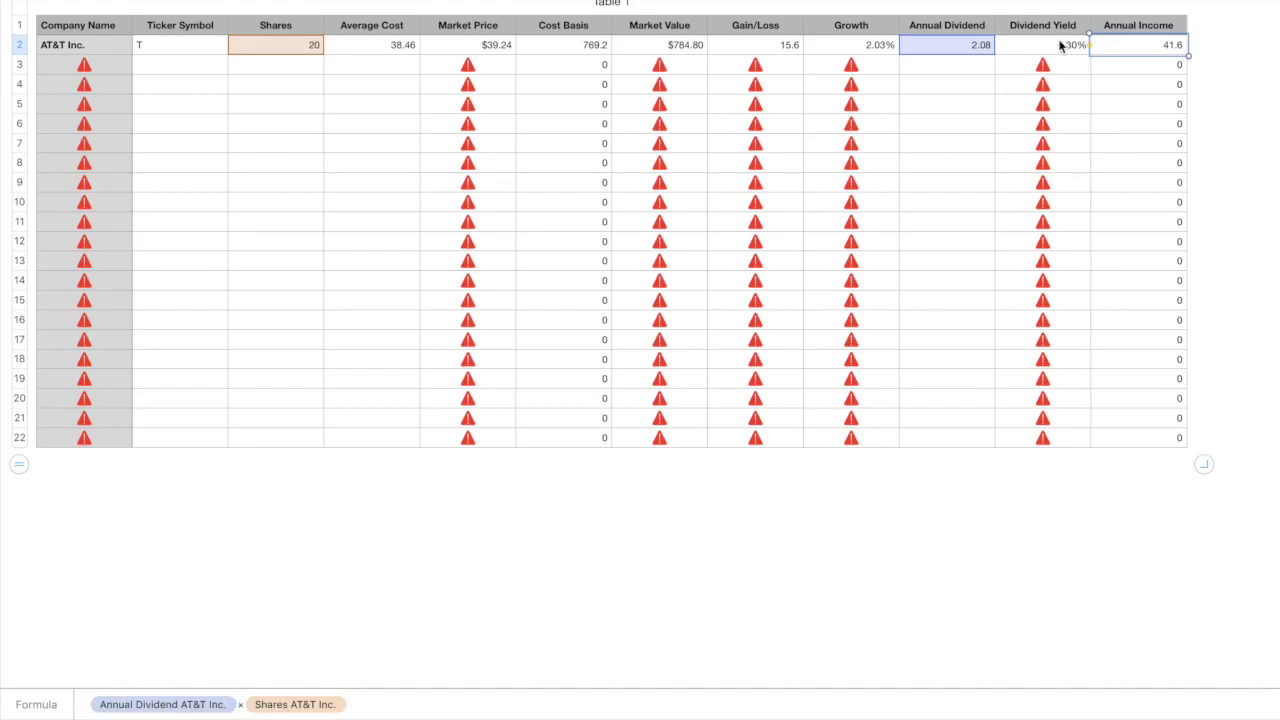
click(158, 52)
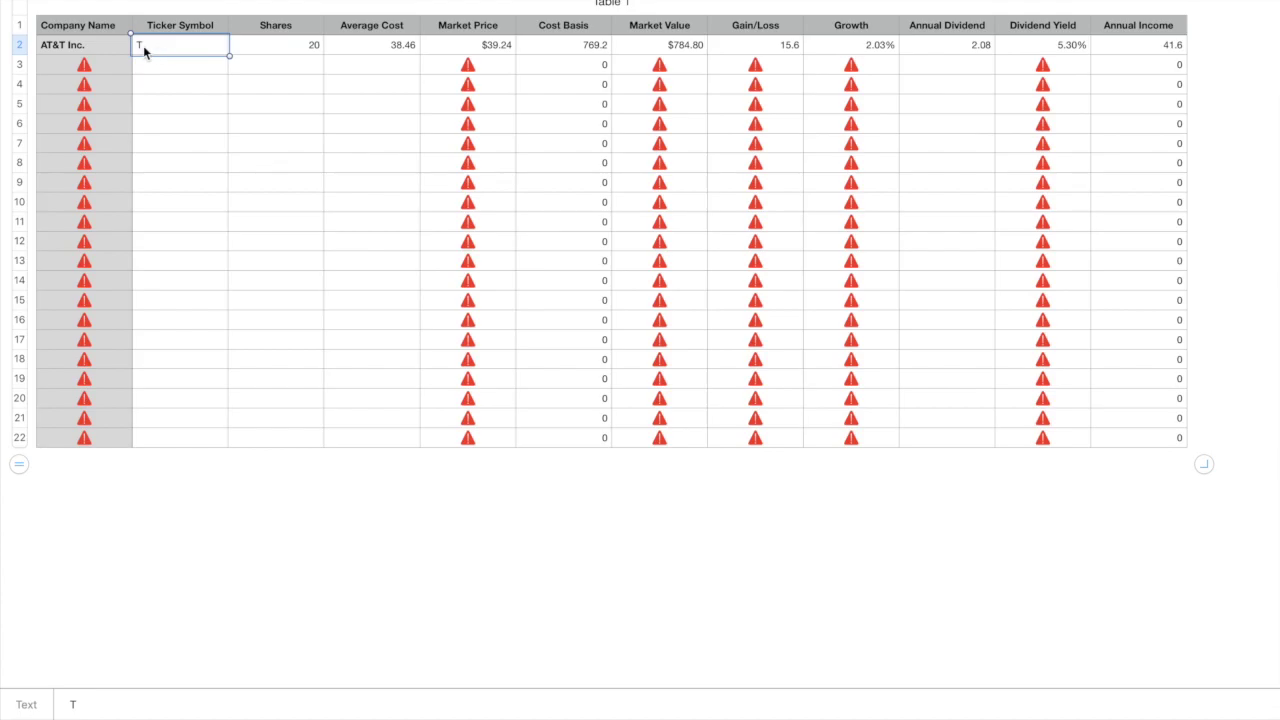
click(80, 46)
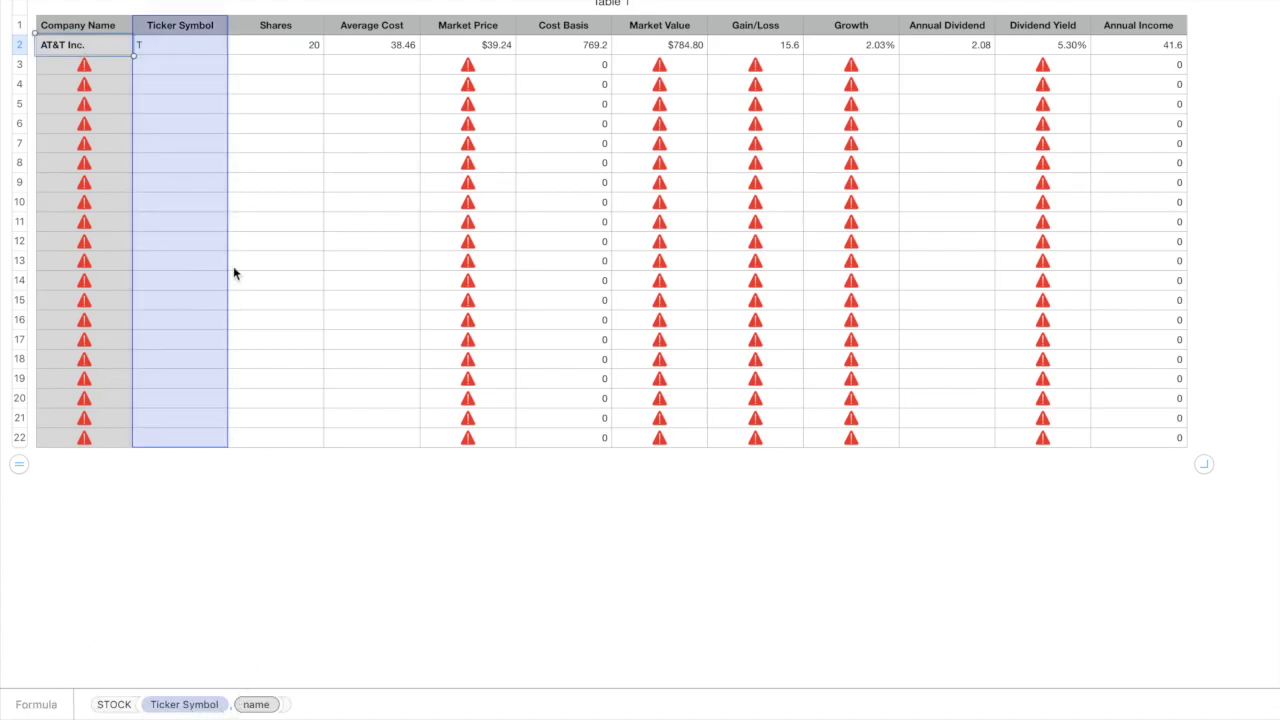
click(257, 46)
click(366, 46)
click(480, 46)
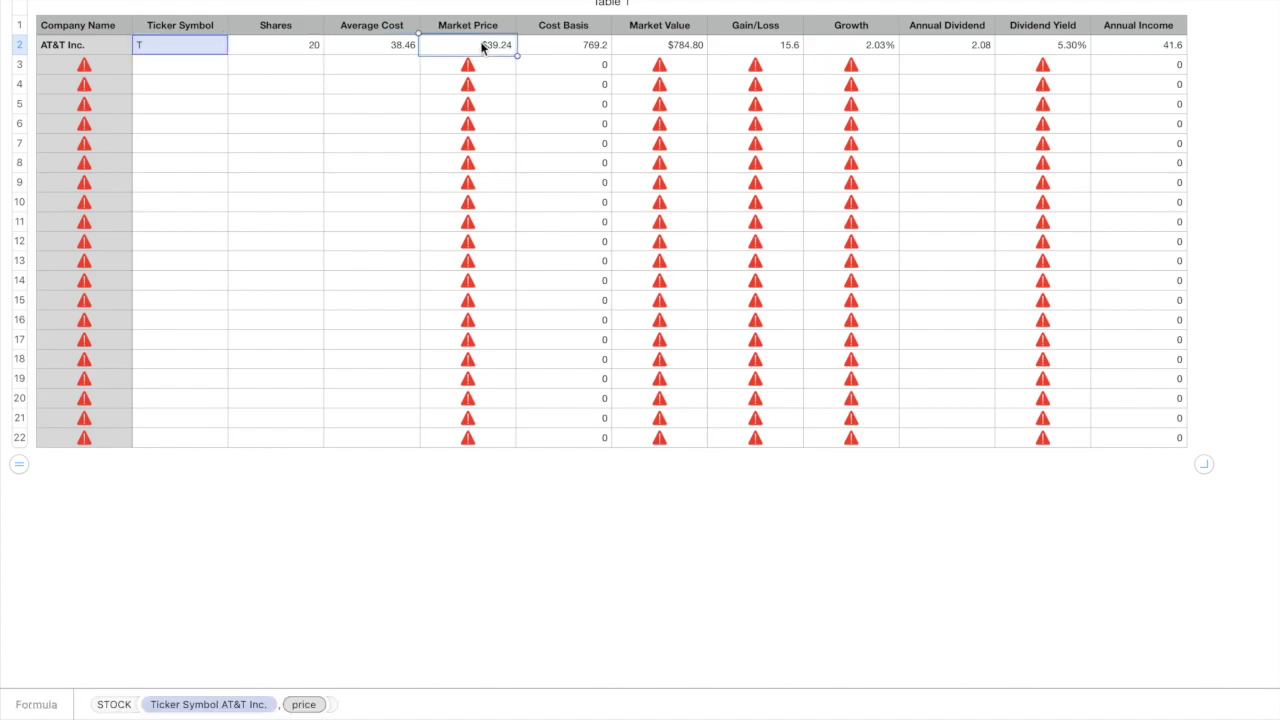
click(574, 50)
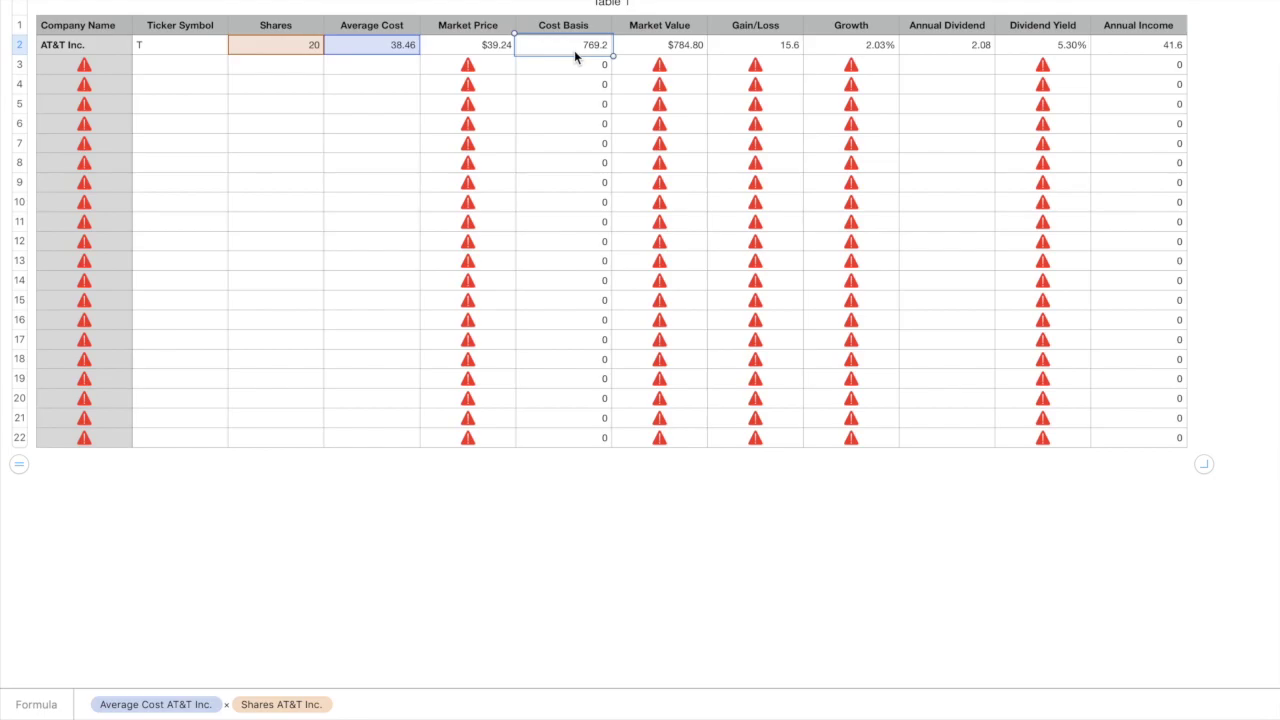
click(665, 50)
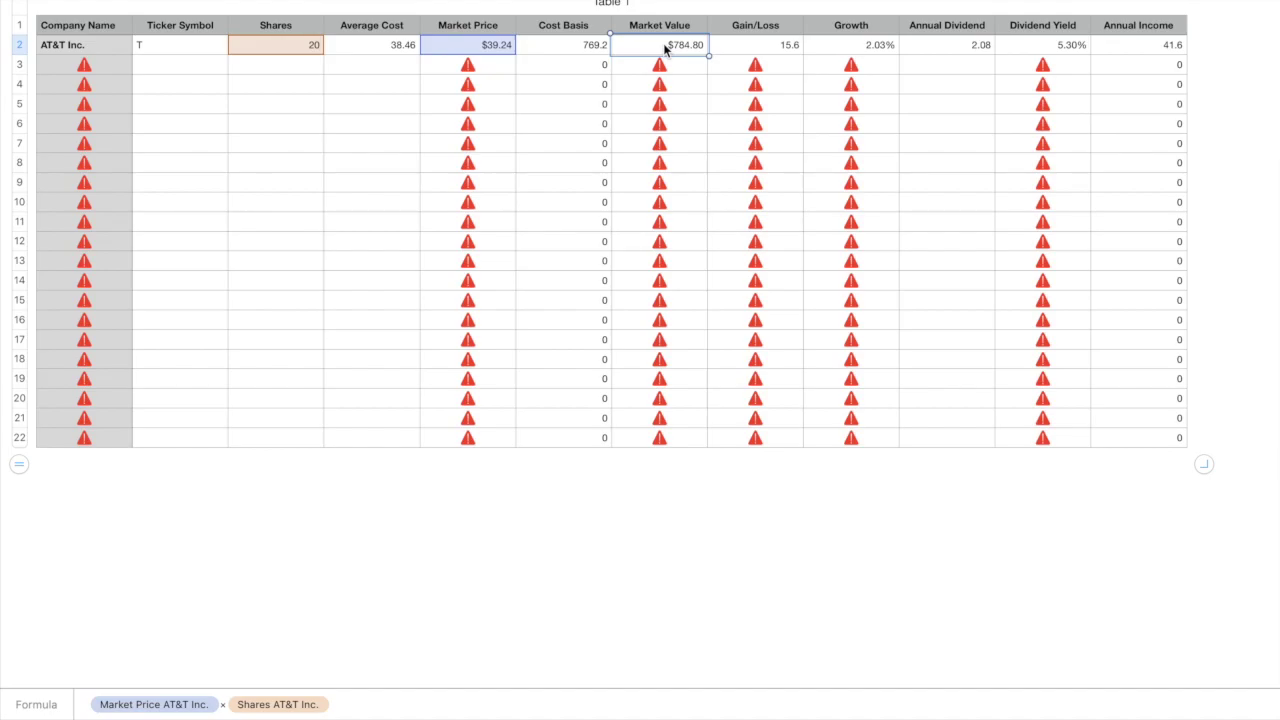
click(741, 47)
click(855, 50)
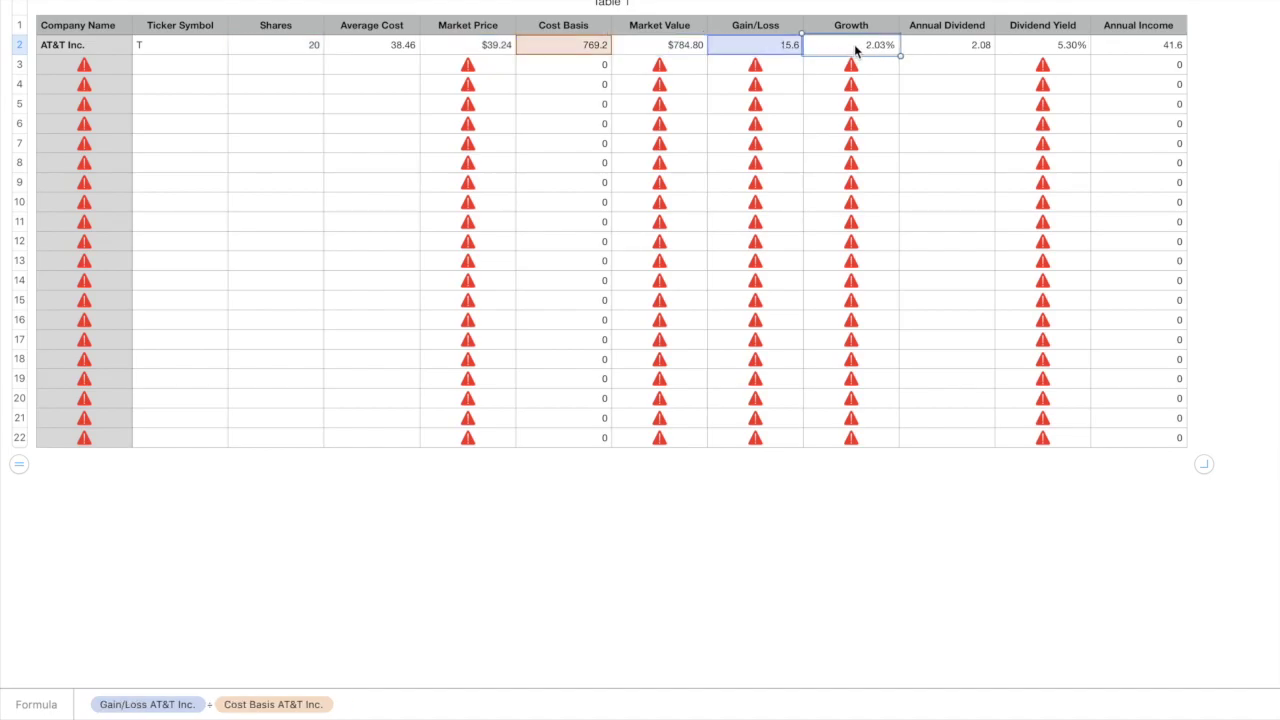
click(953, 53)
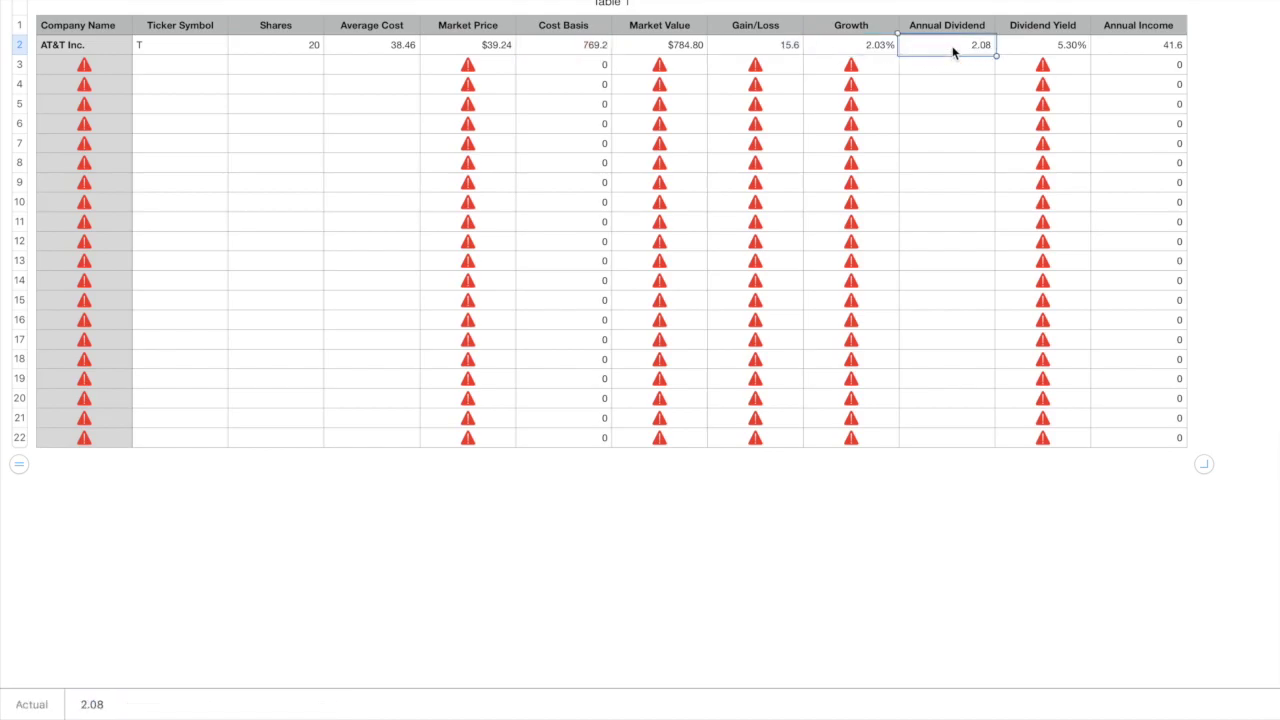
click(1041, 47)
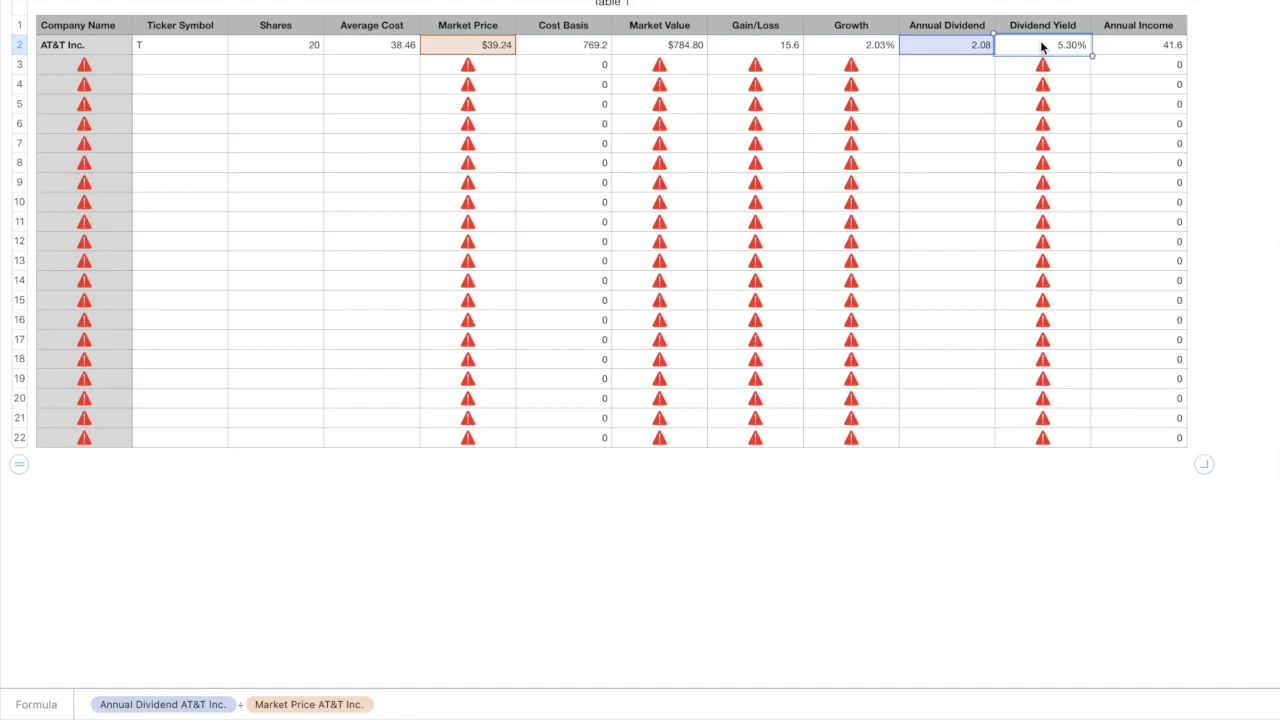
click(1140, 48)
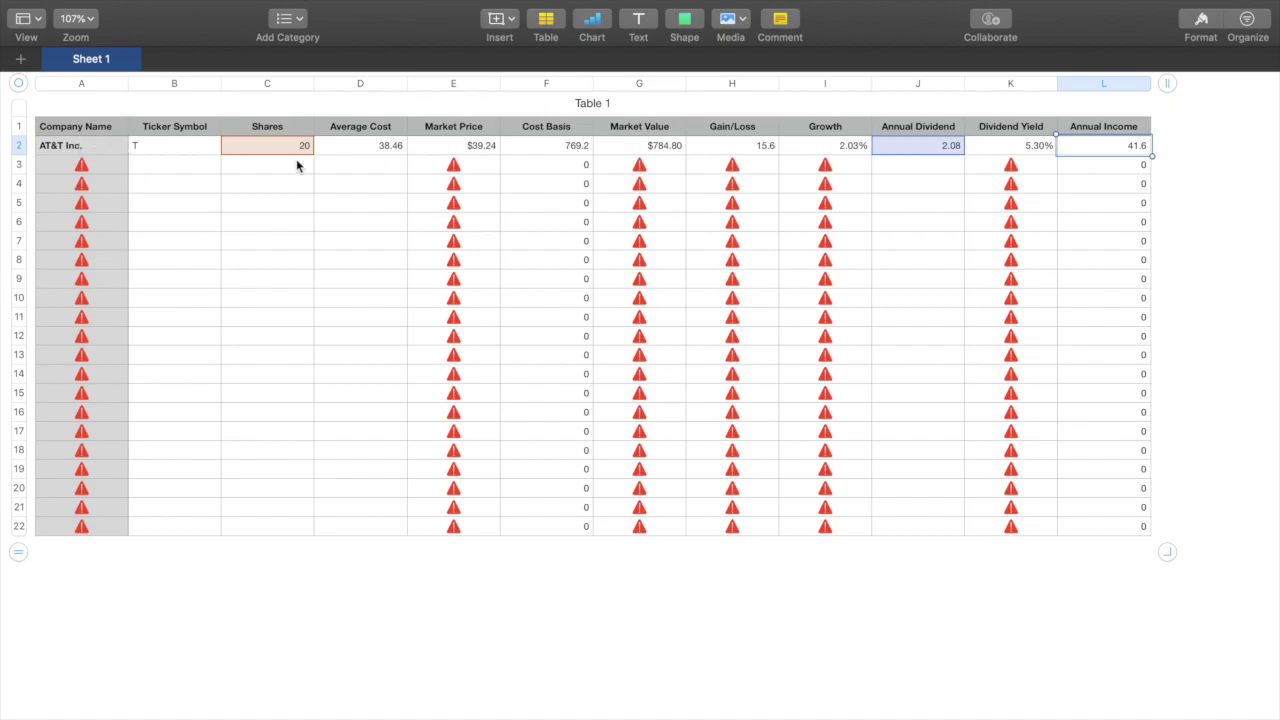
- Enter ticker F in row 3 so Ford Motor Company's data loads
click(100, 148)
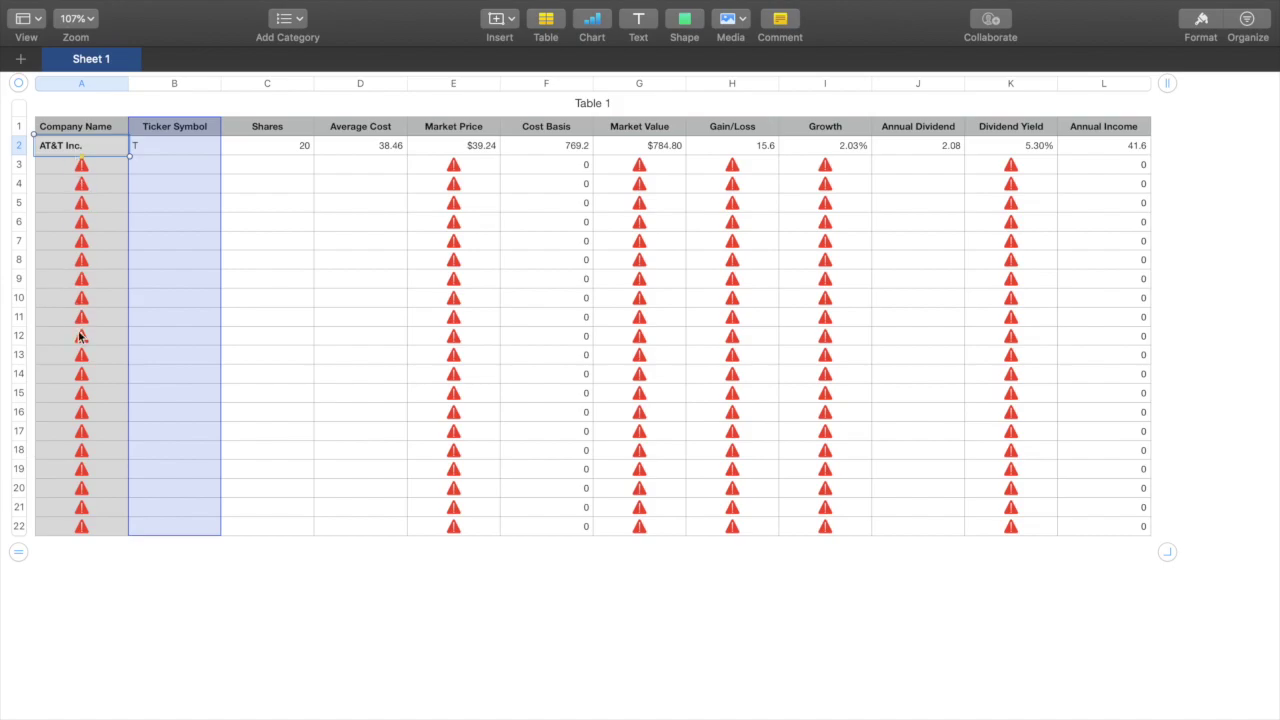
click(176, 166)
text(F)
key(Return)
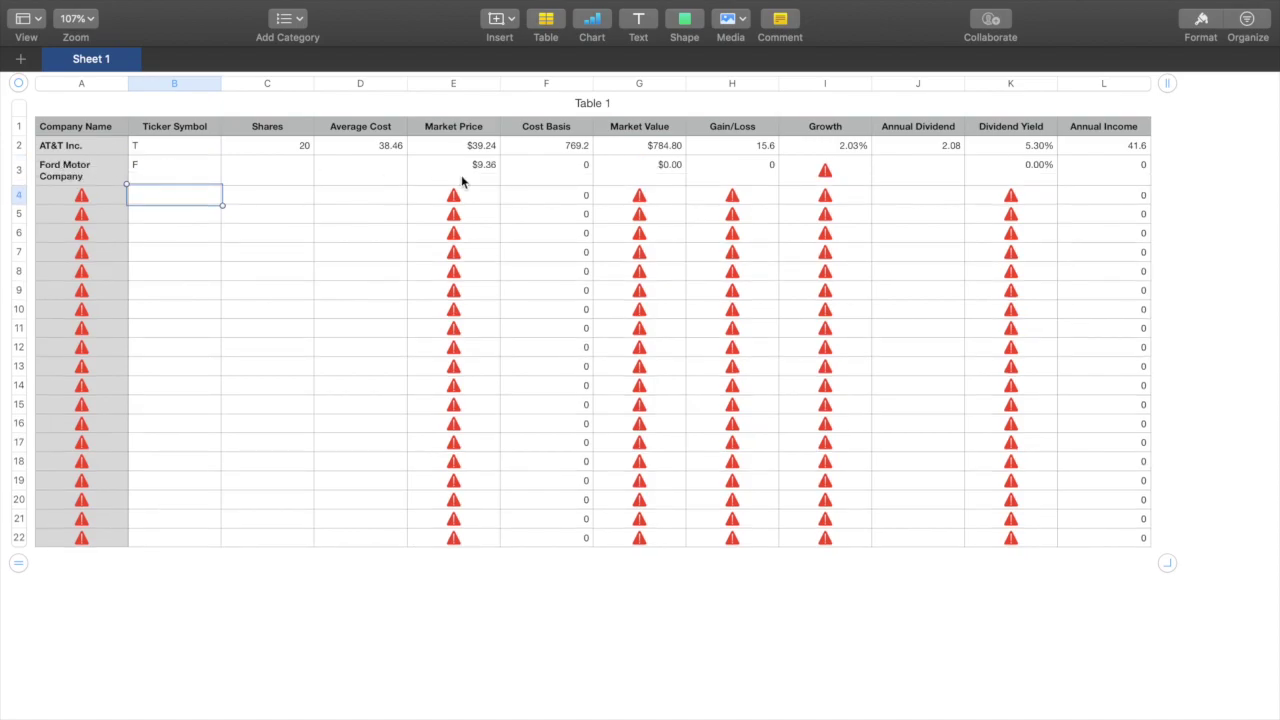
- Give the Ford row 52 shares, 8.68 average cost and a 0.60 annual dividend
click(281, 175)
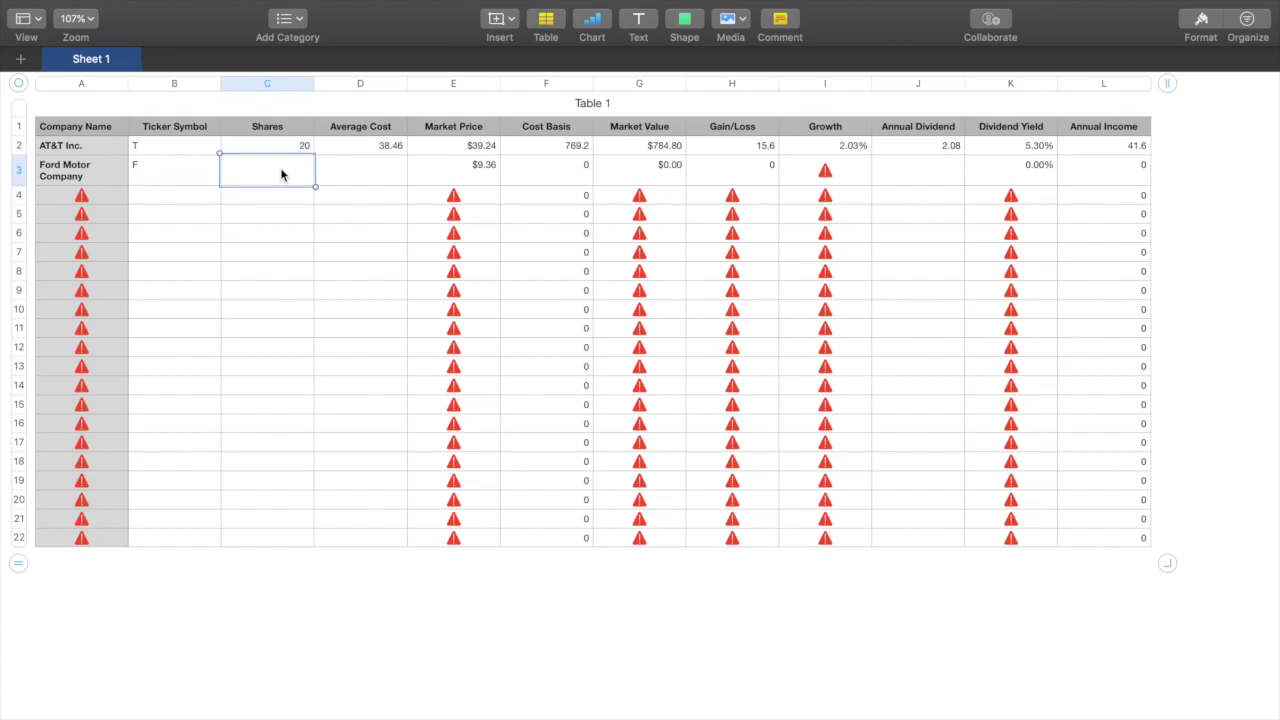
text(52)
click(375, 183)
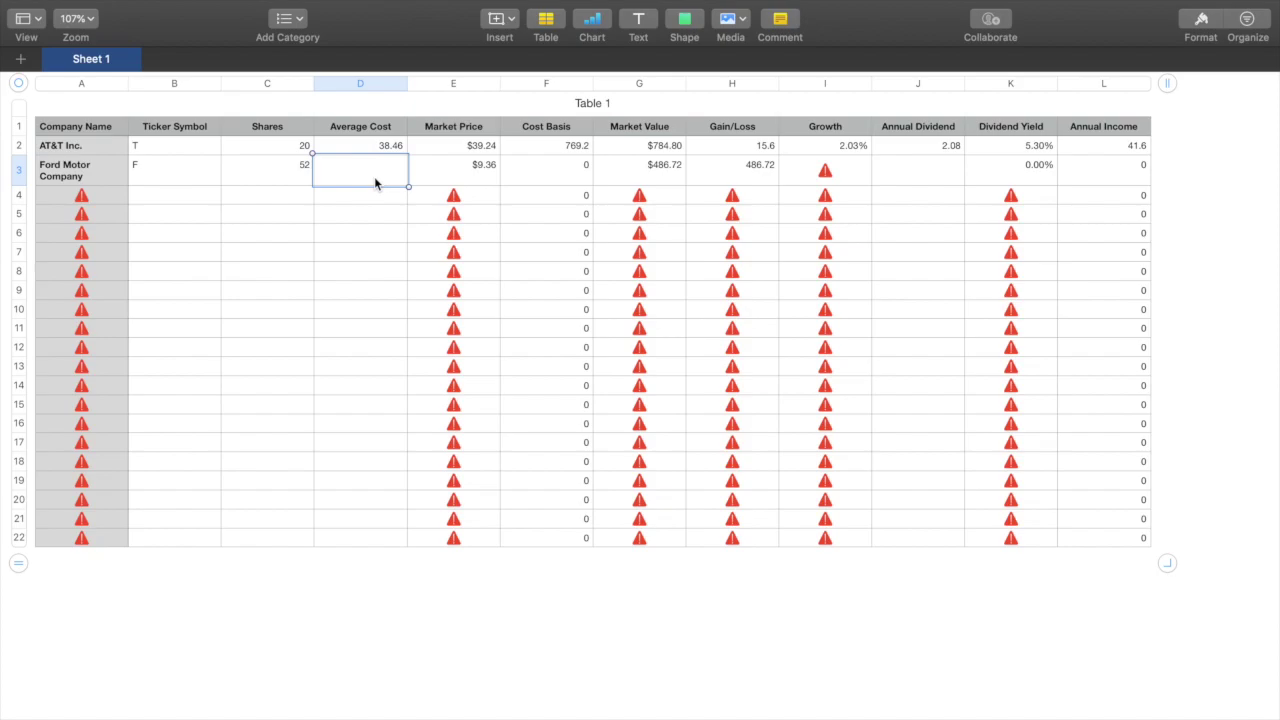
text(8.68)
key(Return)
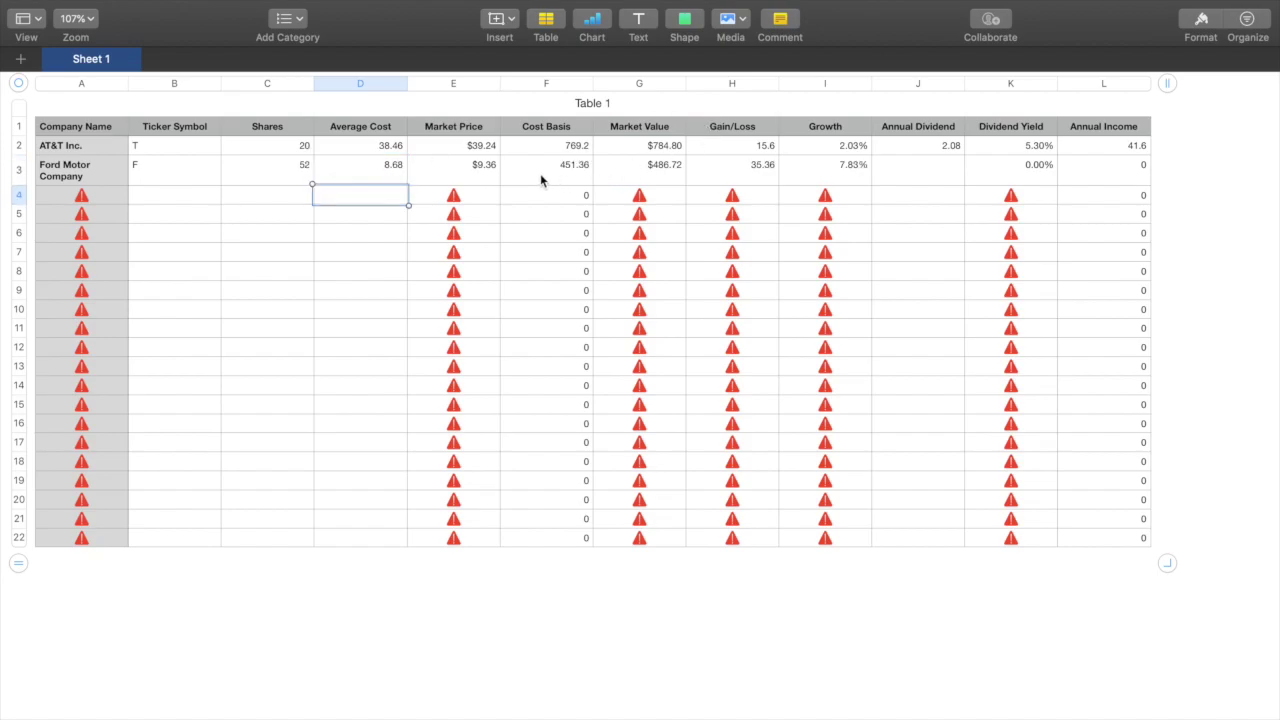
click(921, 176)
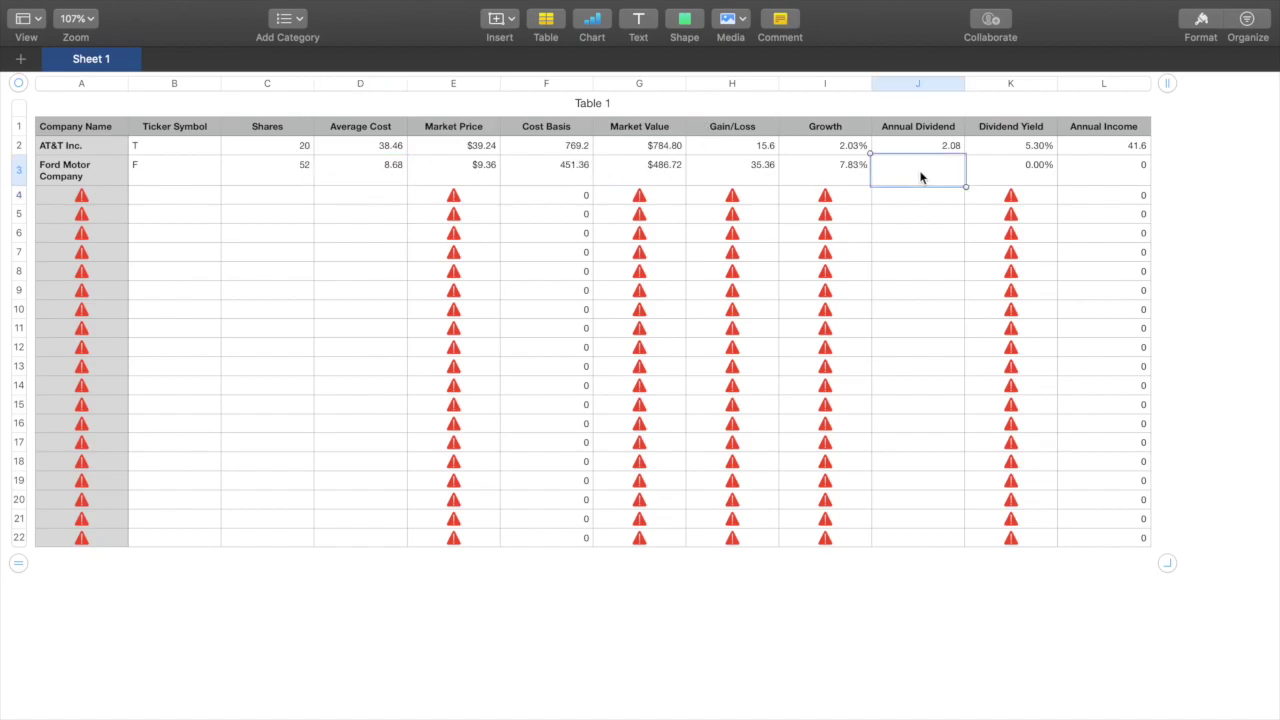
text(0.60)
key(Return)
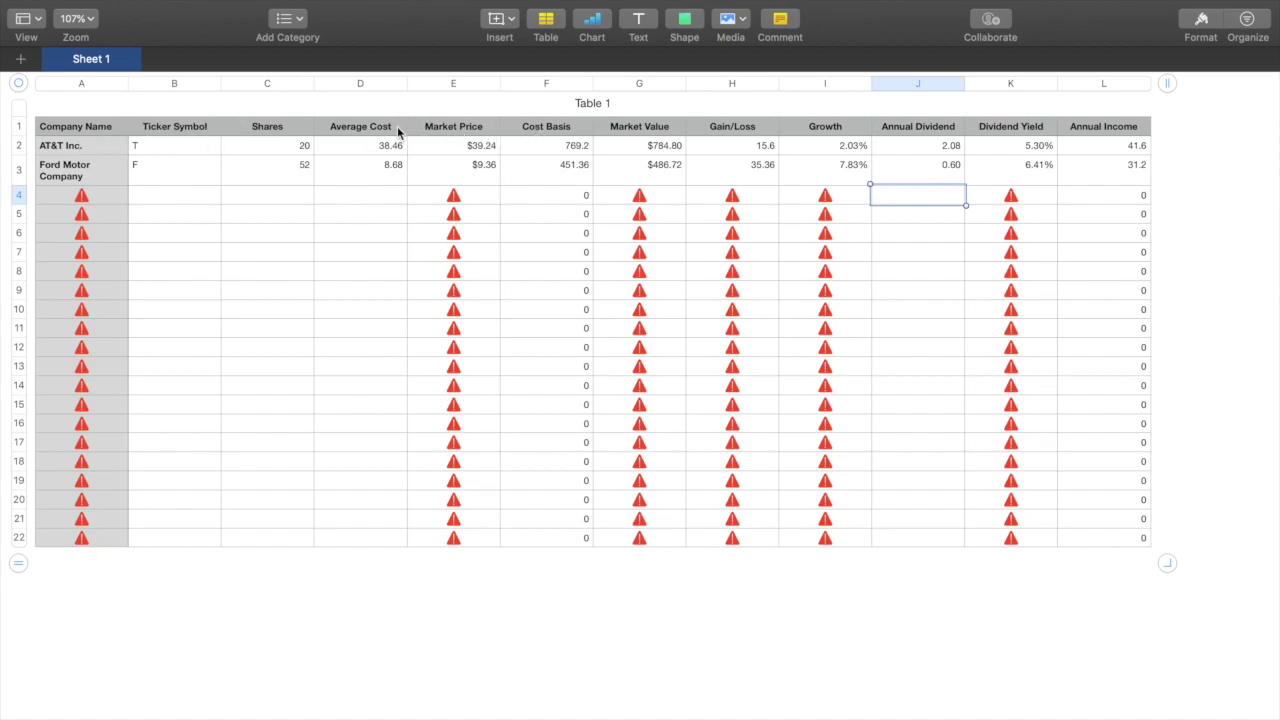
click(379, 168)
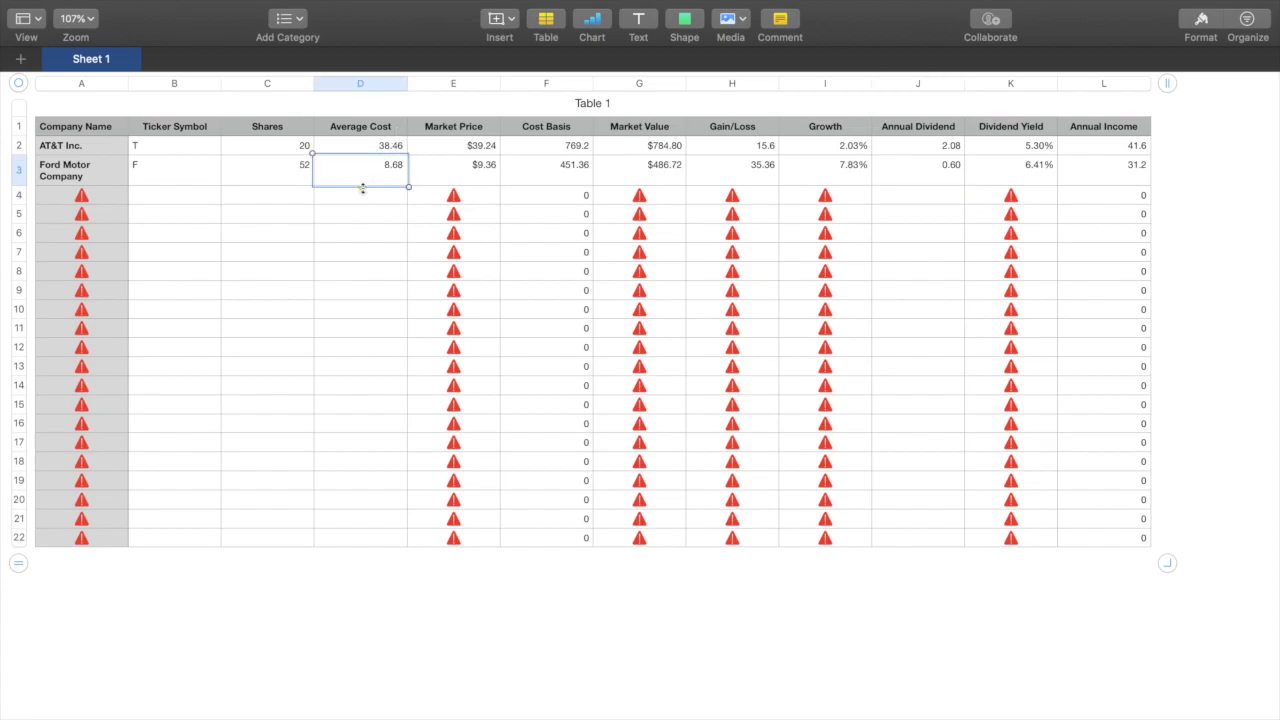
click(475, 187)
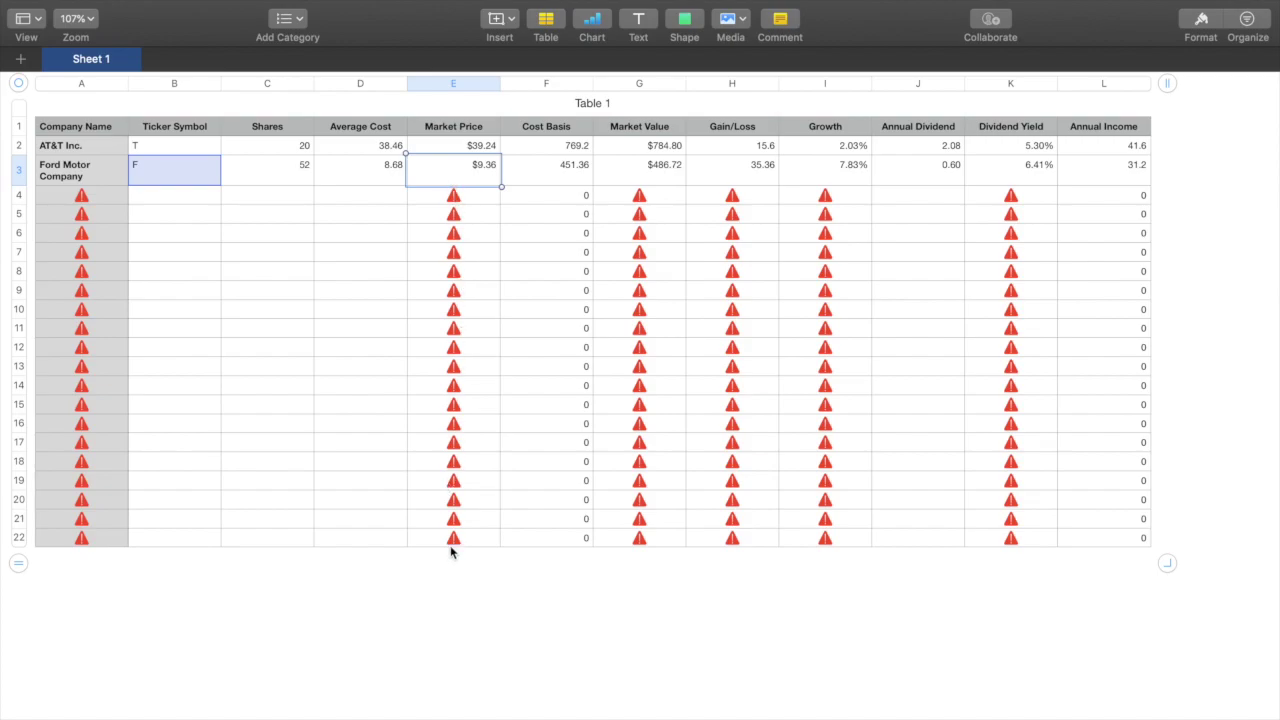
click(646, 184)
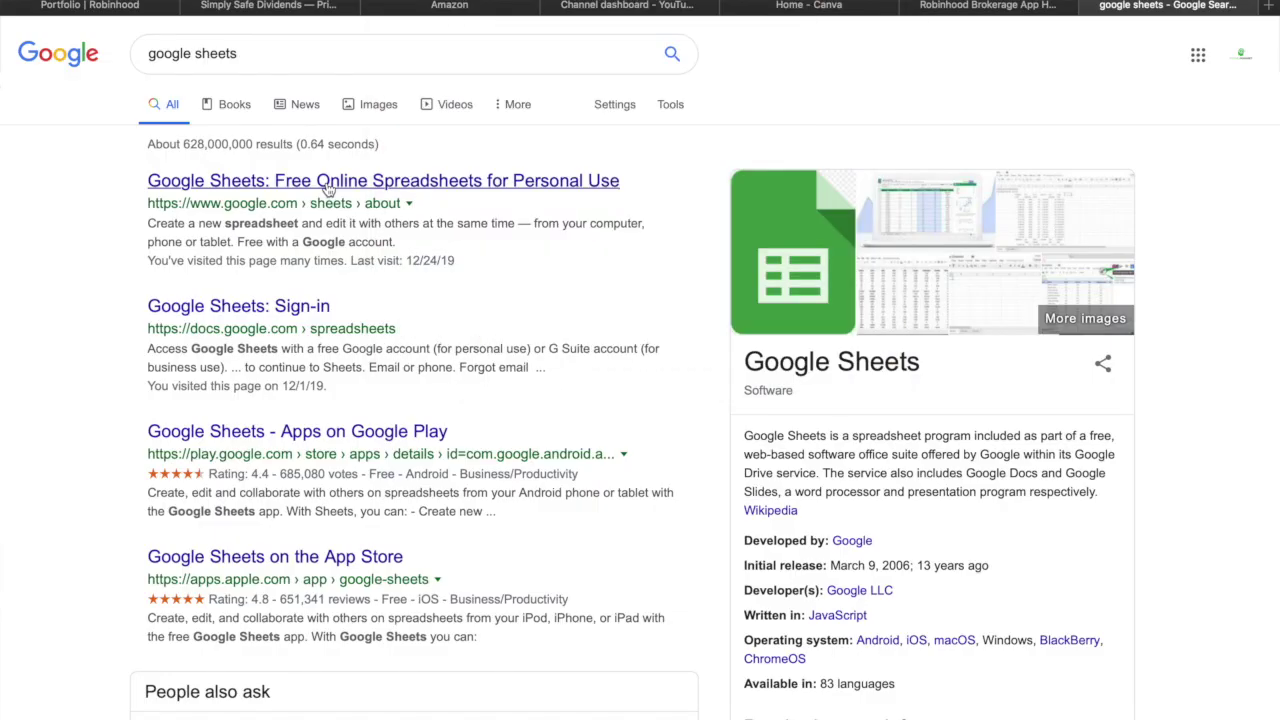
- Open the 'Google Sheets: Free Online Spreadsheets for Personal Use' search result
click(326, 184)
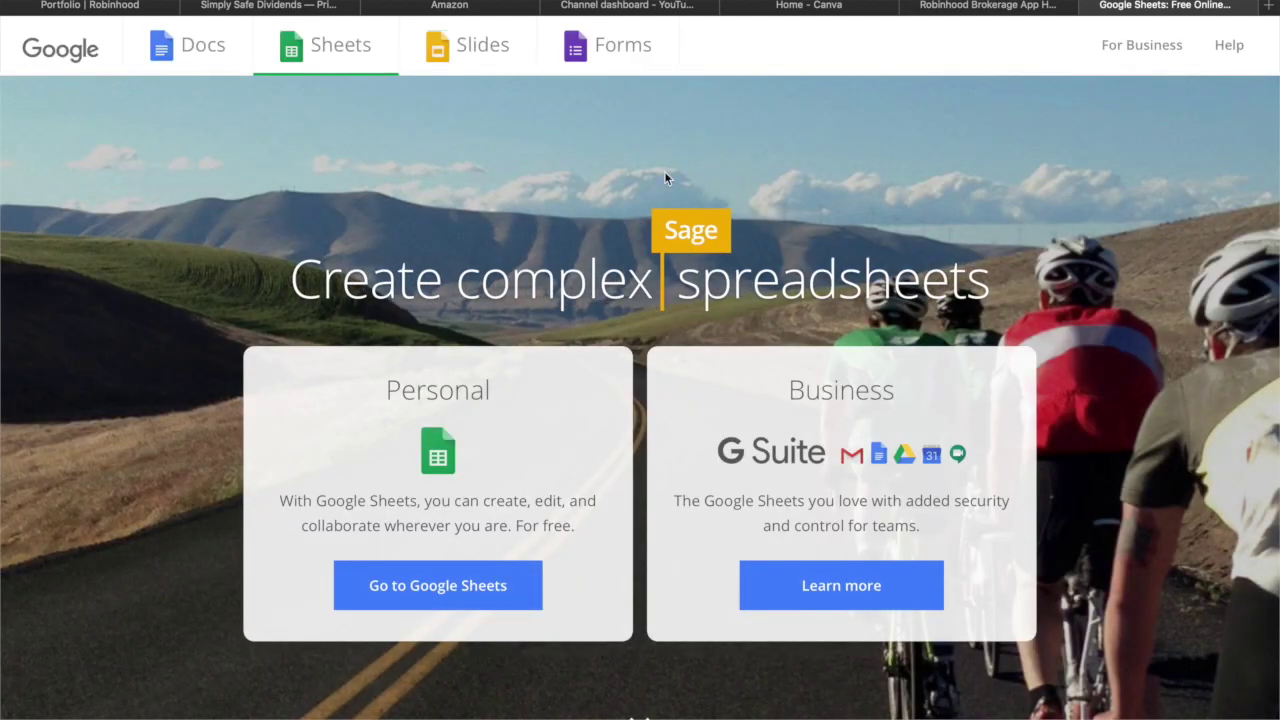
- Open MK Dividend Tracker from the Sheets home page and scan its columns
click(476, 586)
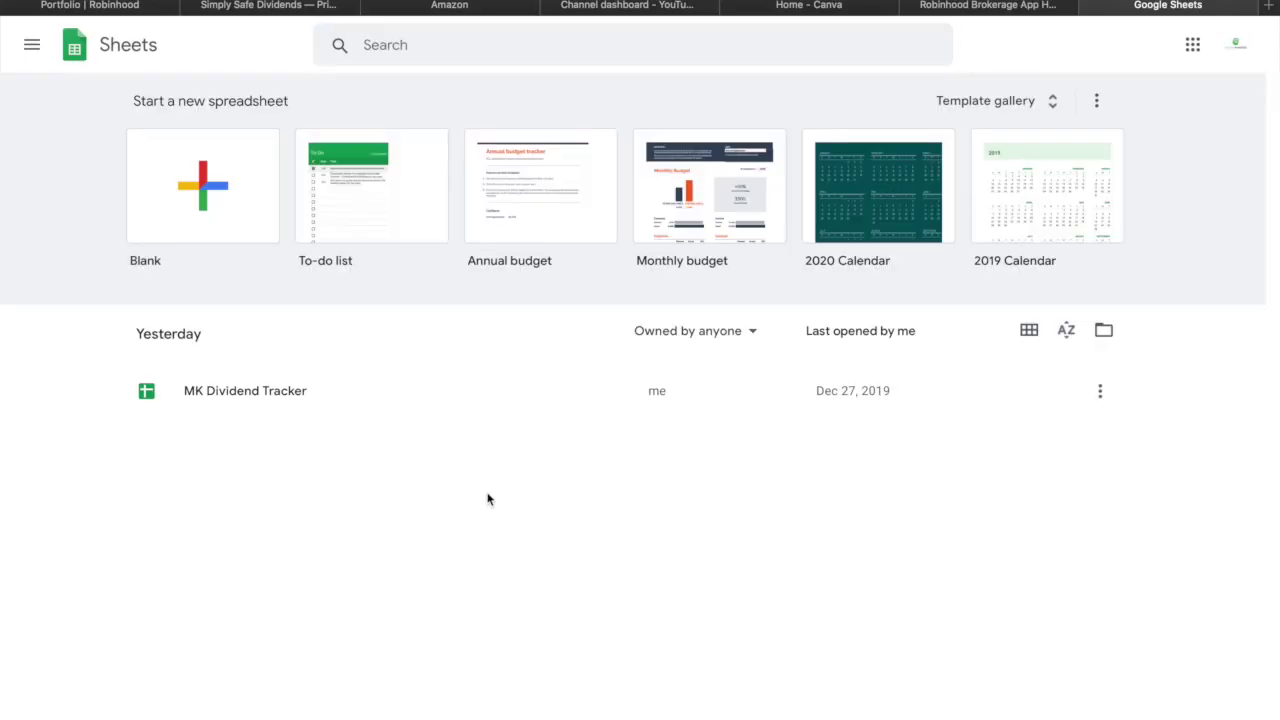
click(265, 397)
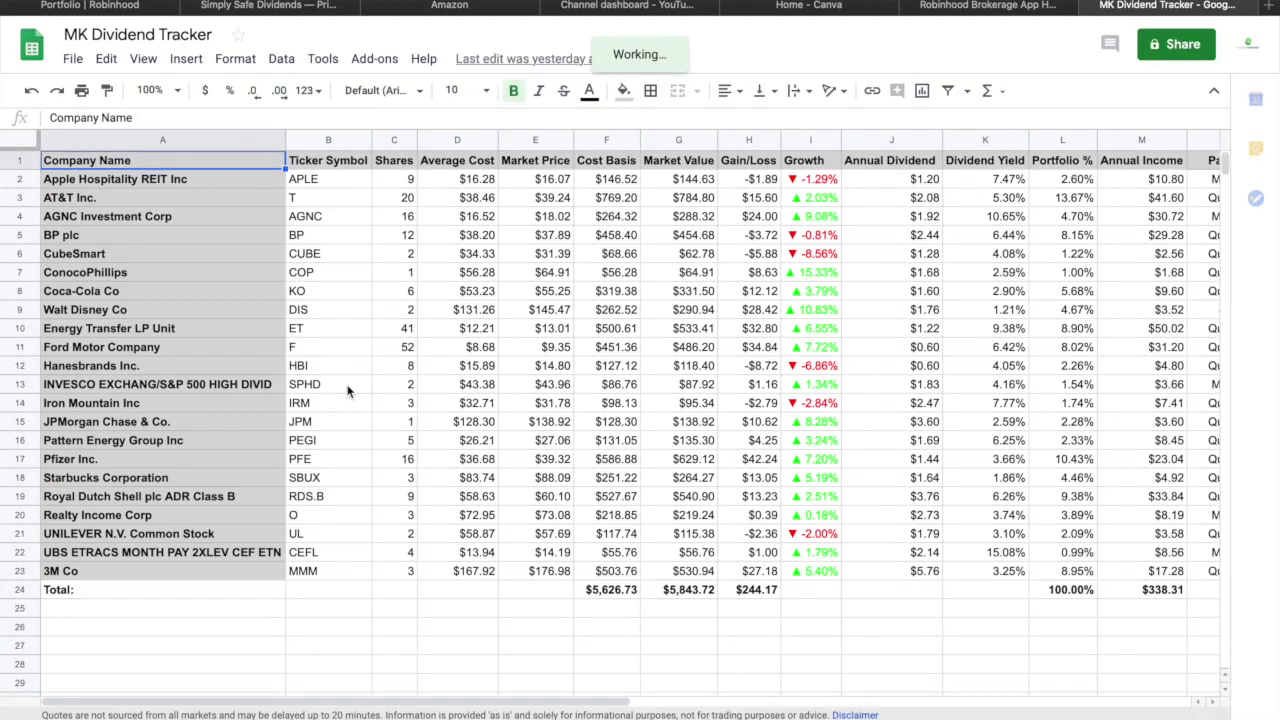
scroll(348, 392, right, 5)
scroll(348, 392, left, 5)
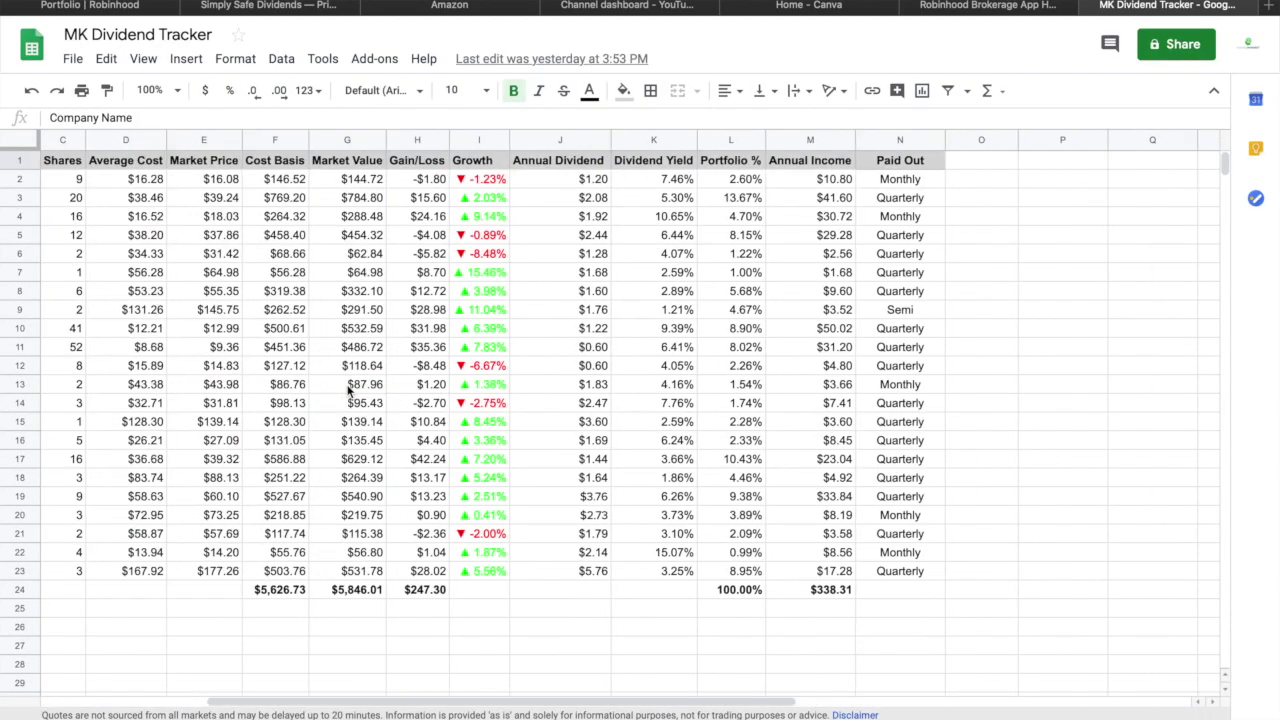